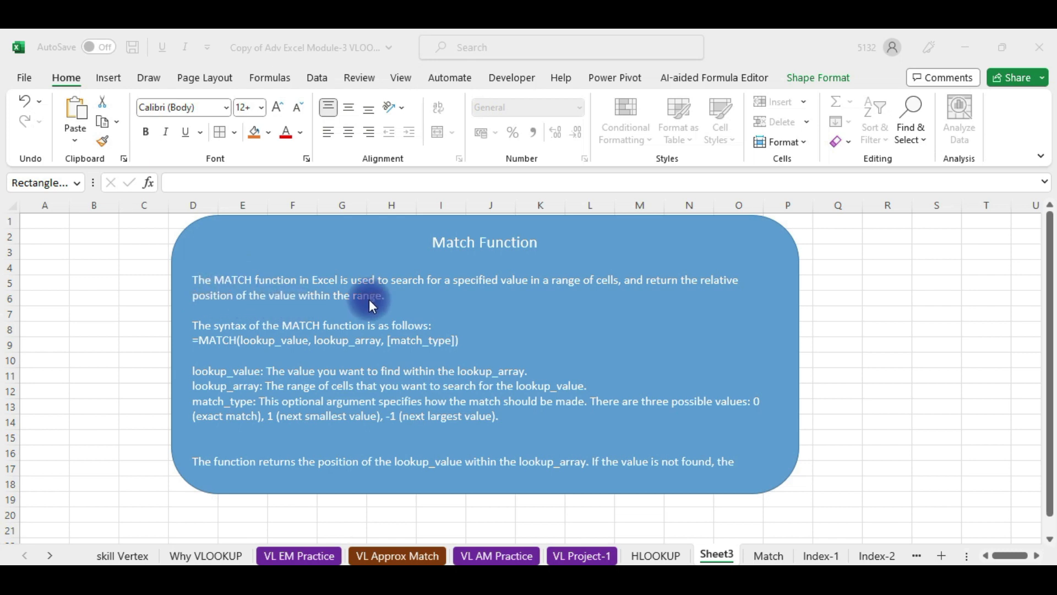
pyautogui.click(86, 221)
pyautogui.moveTo(85, 221); pyautogui.dragTo(82, 355)
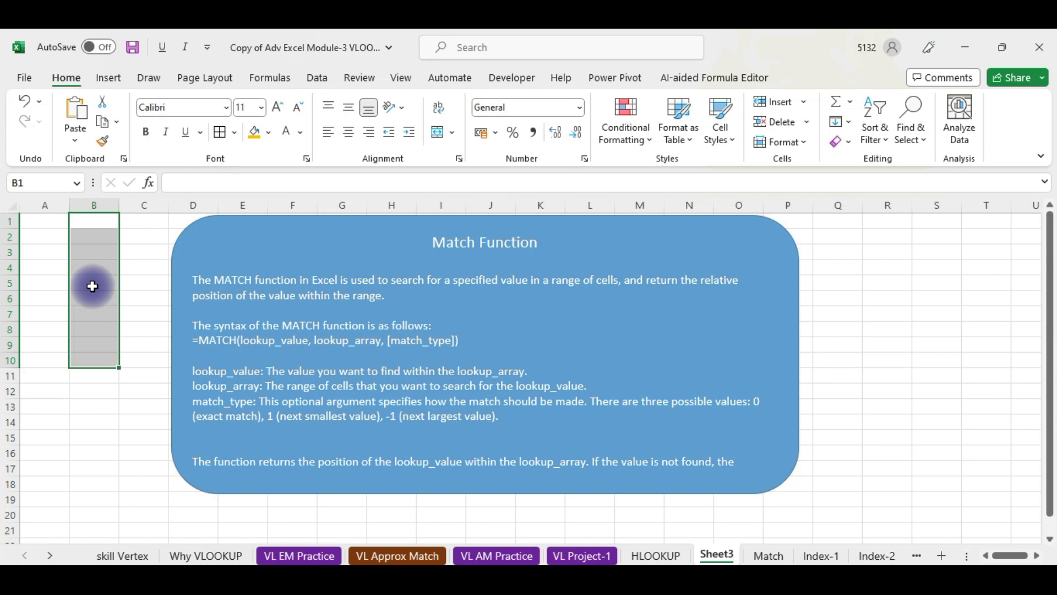
pyautogui.click(348, 221)
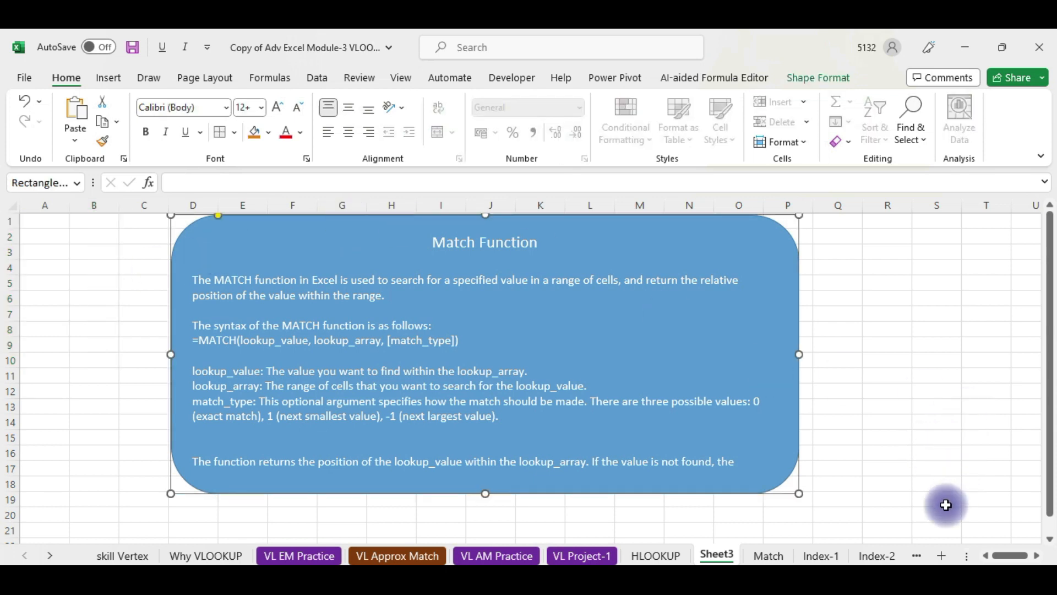
pyautogui.click(976, 549)
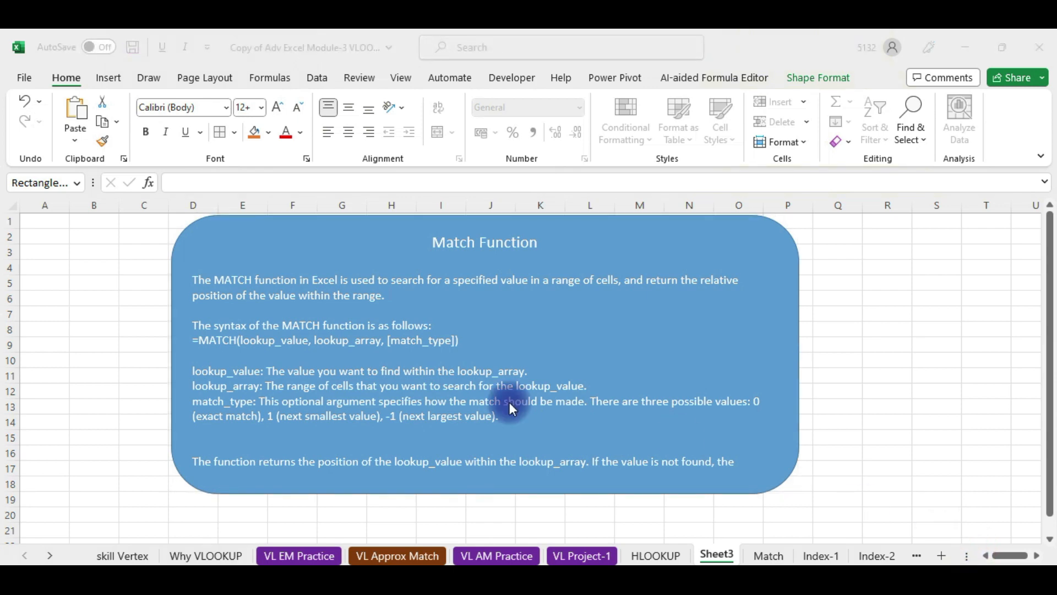
# Step: Enter Product-1 in cell B1
pyautogui.click(98, 220)
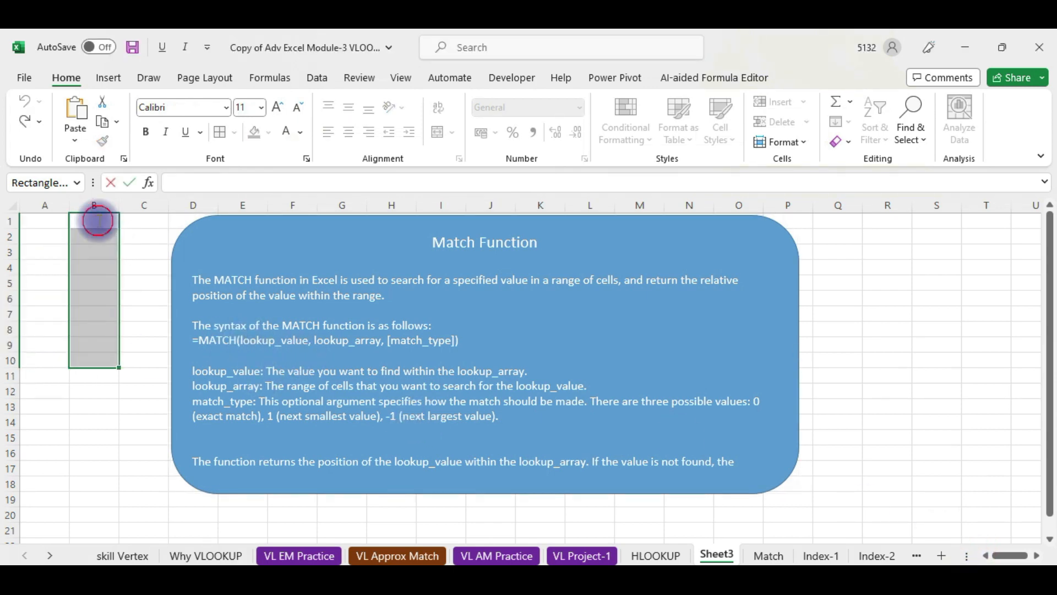
pyautogui.click(86, 269)
pyautogui.click(84, 220)
pyautogui.write('Product')
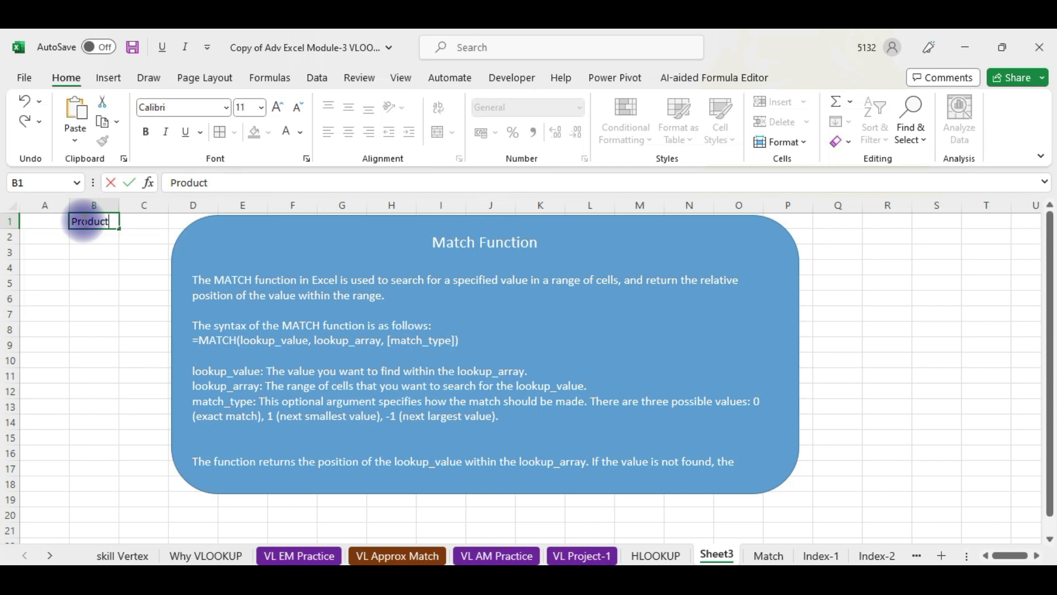
pyautogui.write('-1')
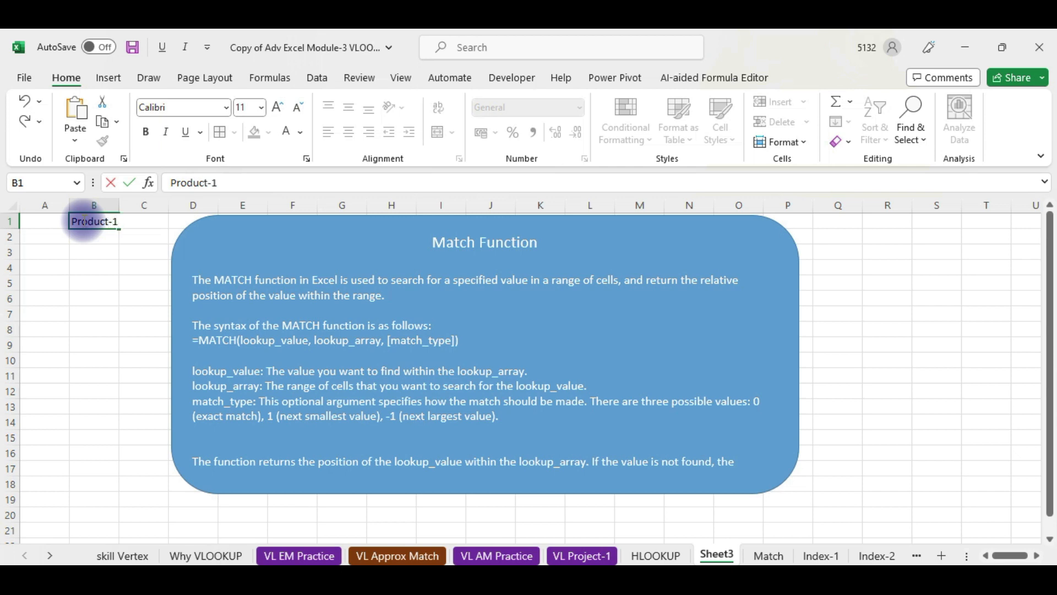
pyautogui.click(104, 296)
pyautogui.click(121, 221)
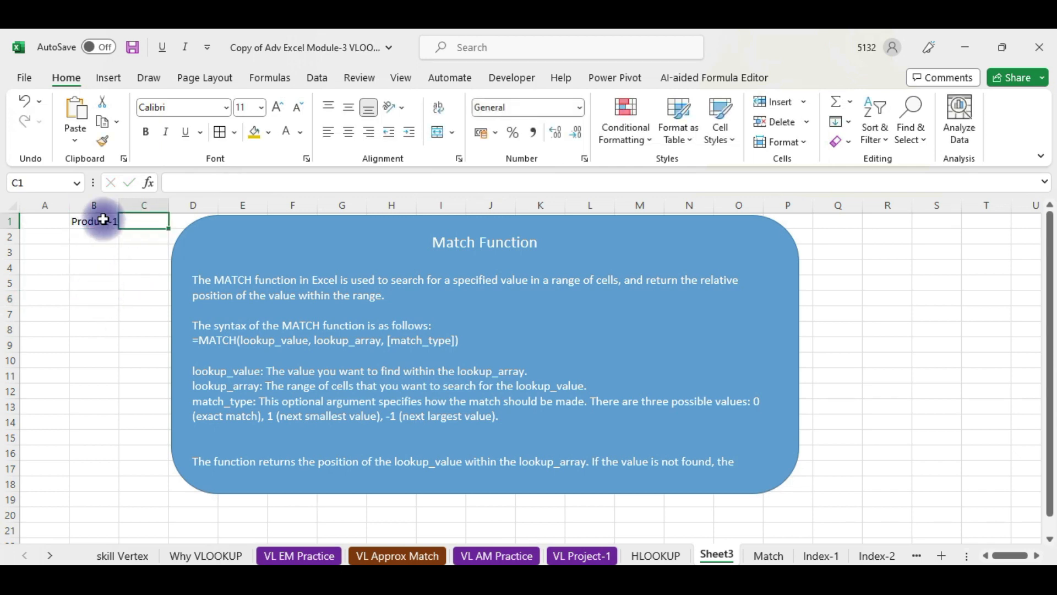
# Step: Fill the product series from B1 down to B15 and autofit the width of column B
pyautogui.click(104, 221)
pyautogui.moveTo(118, 227); pyautogui.dragTo(118, 438)
pyautogui.doubleClick(118, 205)
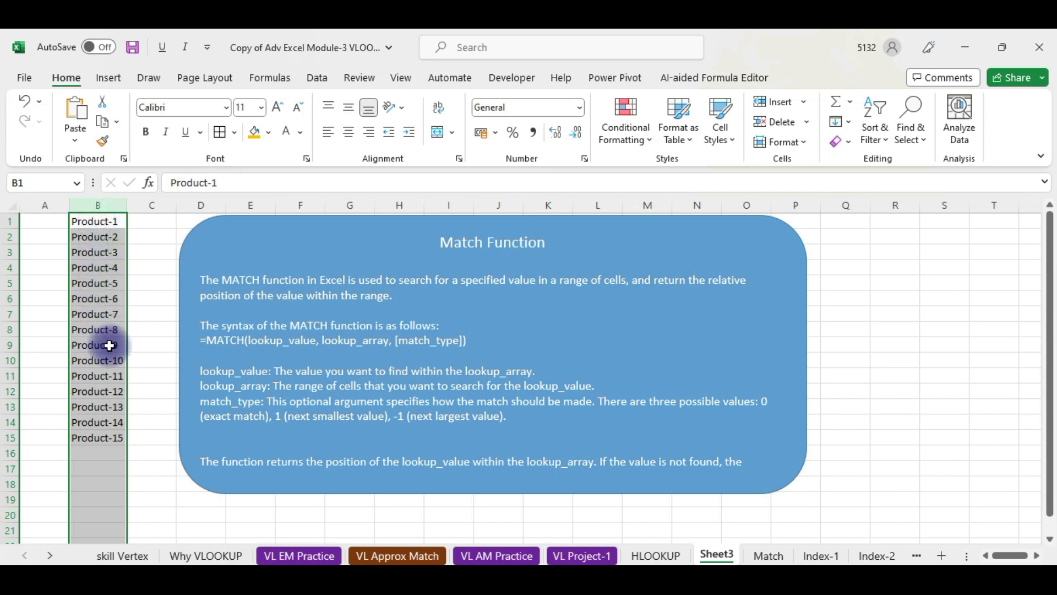
pyautogui.click(99, 360)
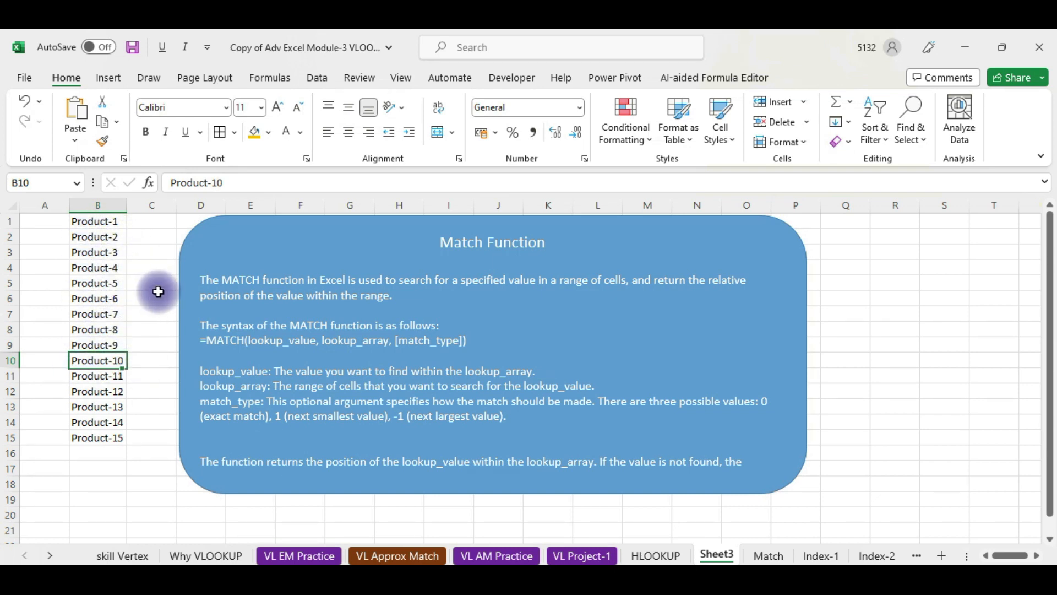
pyautogui.moveTo(99, 221); pyautogui.dragTo(99, 438)
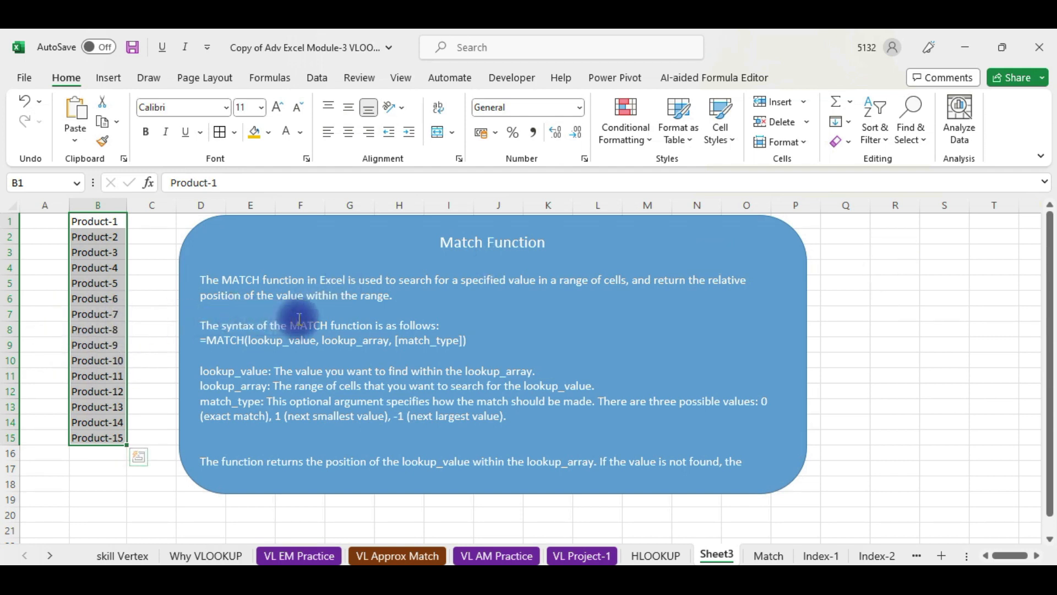
pyautogui.moveTo(202, 326); pyautogui.dragTo(491, 347)
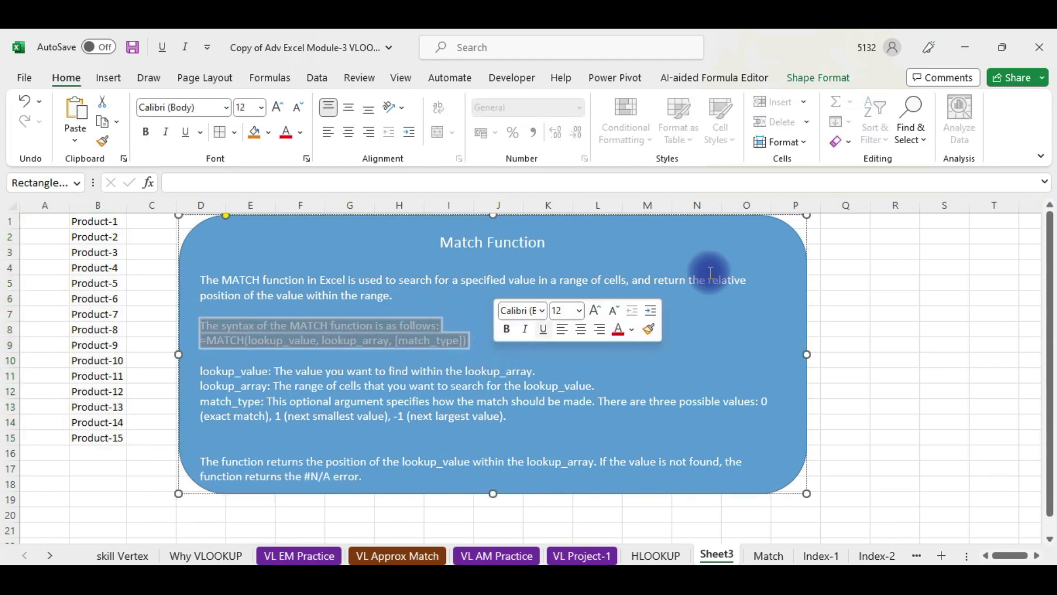
# Step: Start a MATCH formula in cell R2 and open its Function Arguments dialog, placed clear of the lookup cells
pyautogui.click(891, 238)
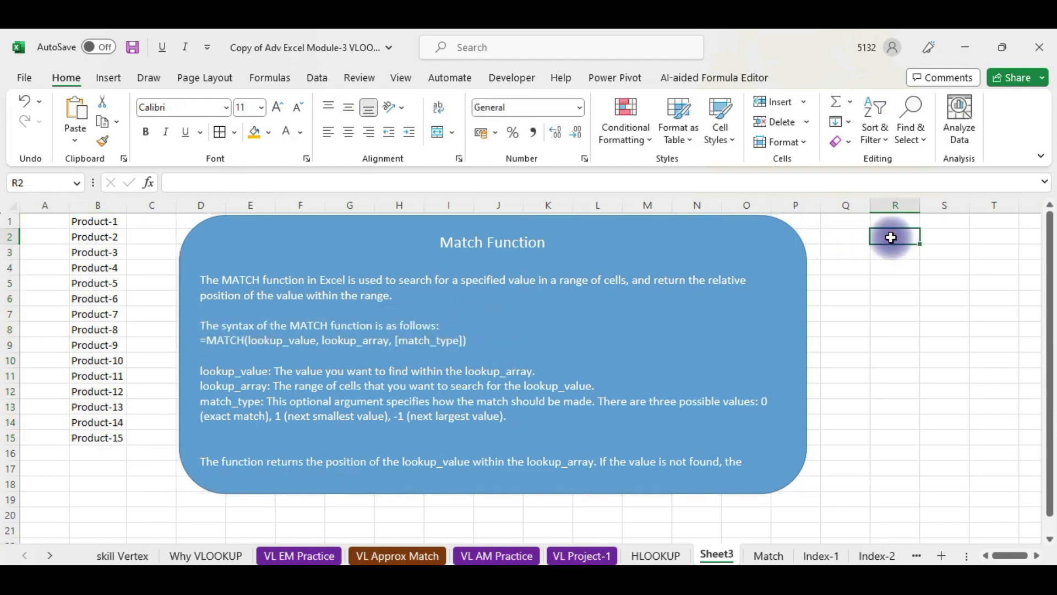
pyautogui.write('=match')
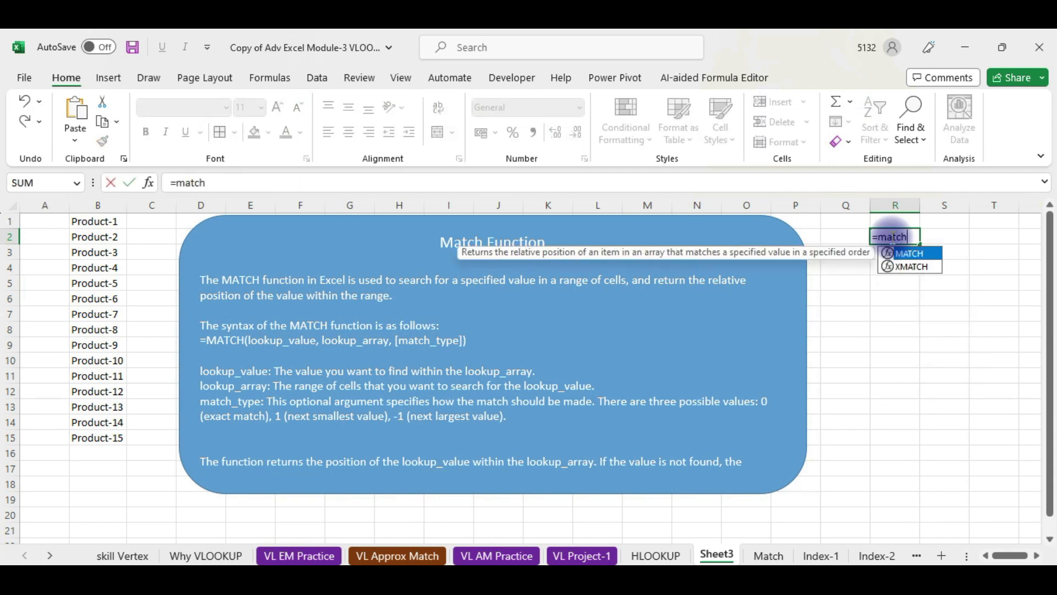
pyautogui.press('Tab')
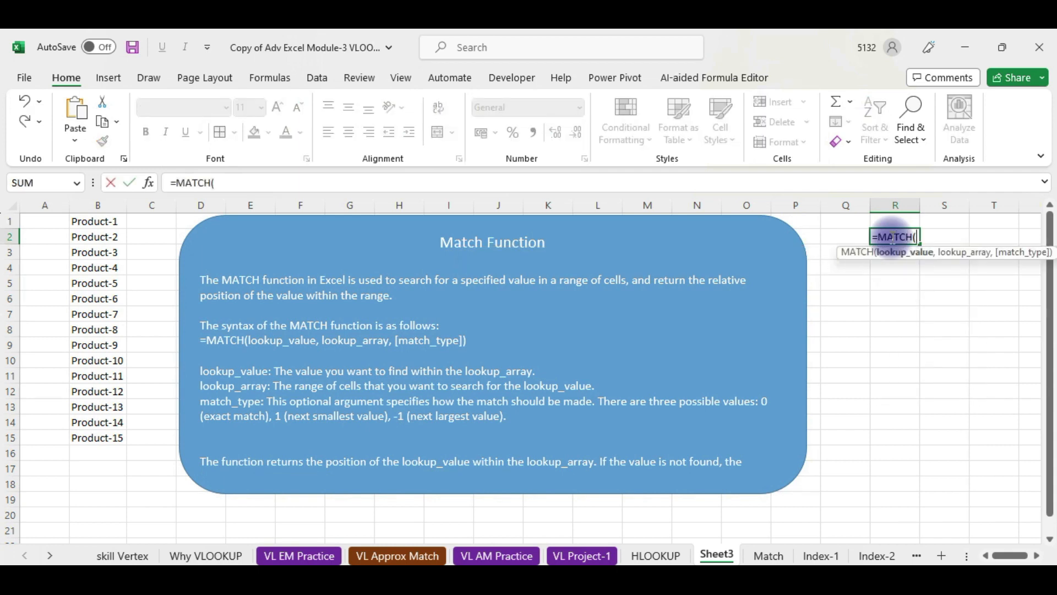
pyautogui.click(148, 183)
pyautogui.moveTo(862, 164); pyautogui.dragTo(630, 127)
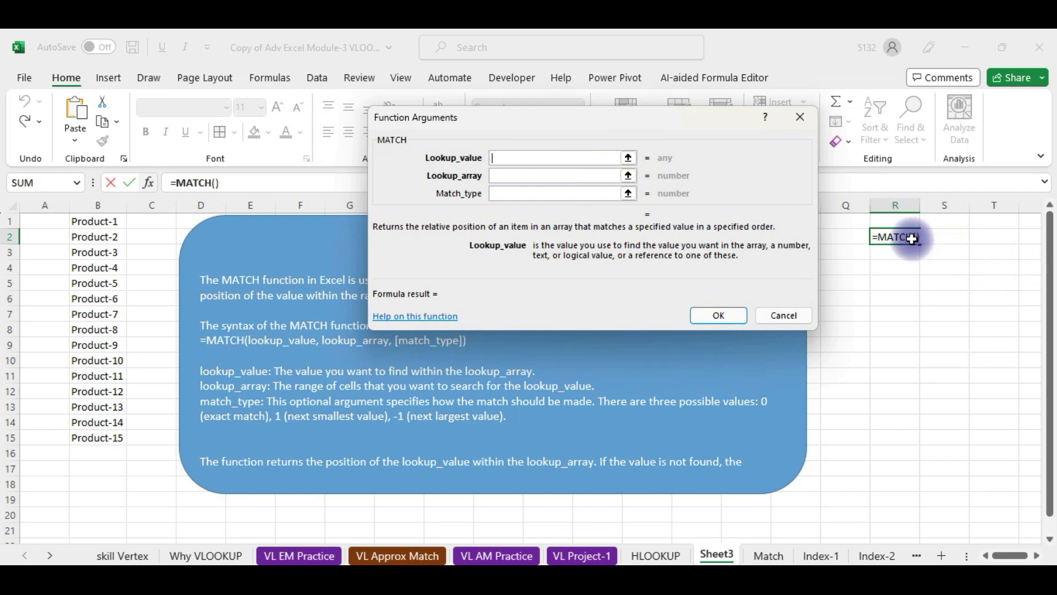
pyautogui.moveTo(469, 117); pyautogui.dragTo(498, 102)
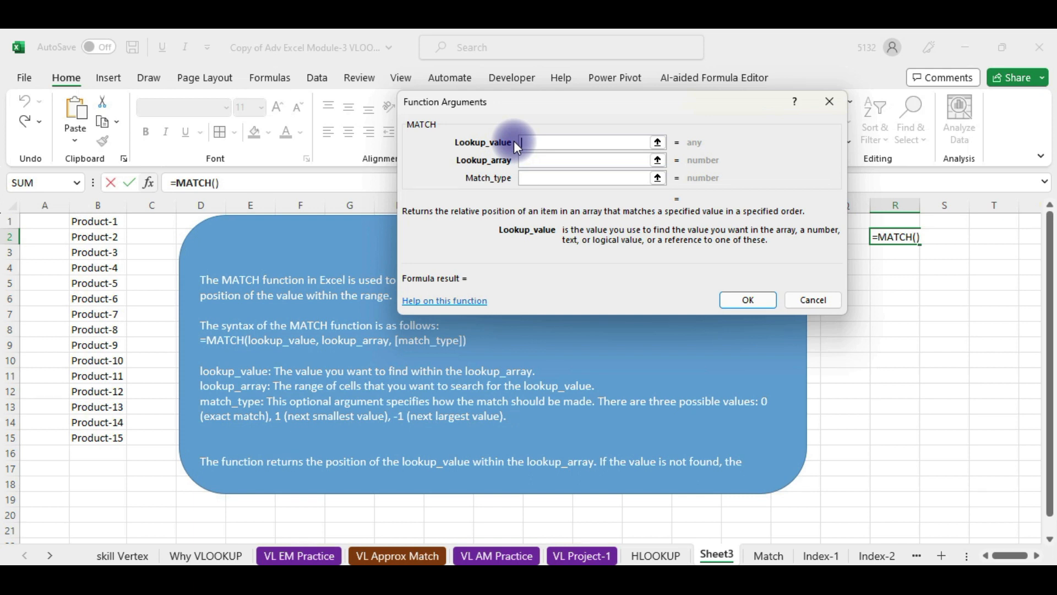
pyautogui.moveTo(602, 108); pyautogui.dragTo(424, 101)
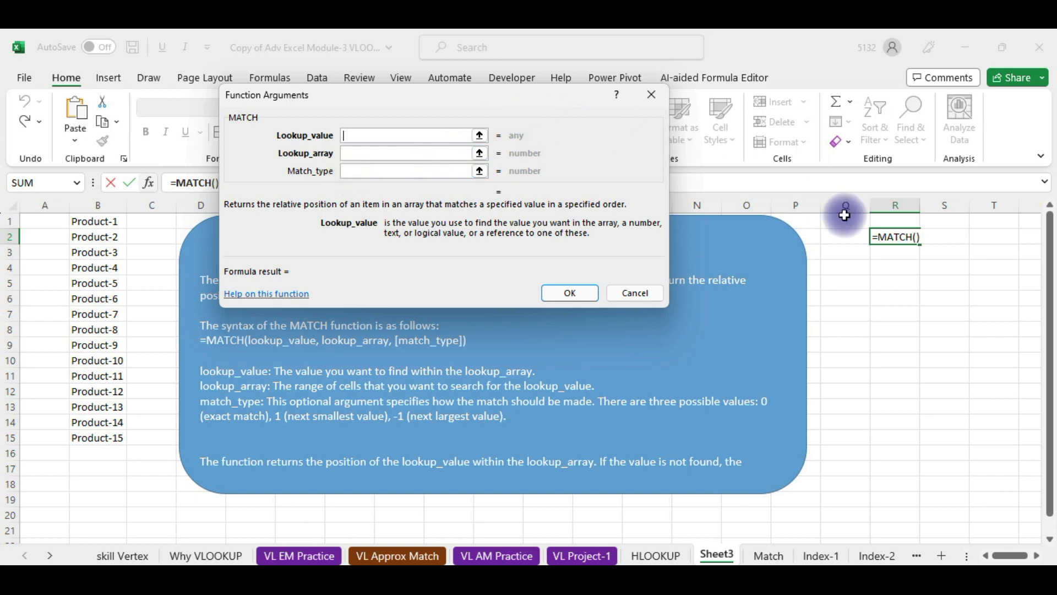
# Step: Complete the MATCH formula with lookup value Q2, lookup array B1:B15 and match type 0, accepting the proposed formula correction
pyautogui.click(848, 237)
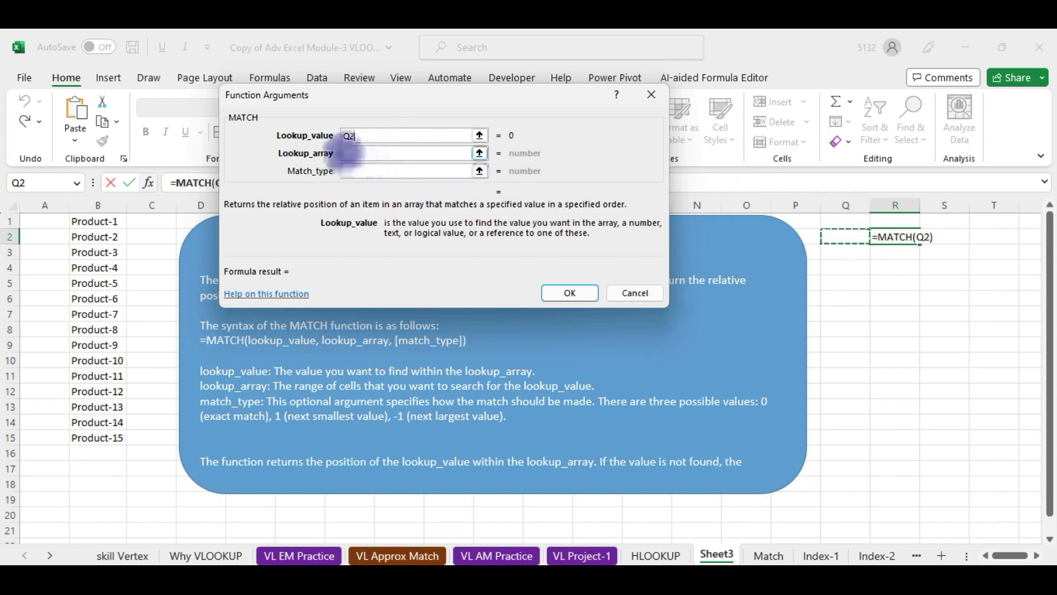
pyautogui.click(345, 153)
pyautogui.moveTo(87, 220); pyautogui.dragTo(83, 435)
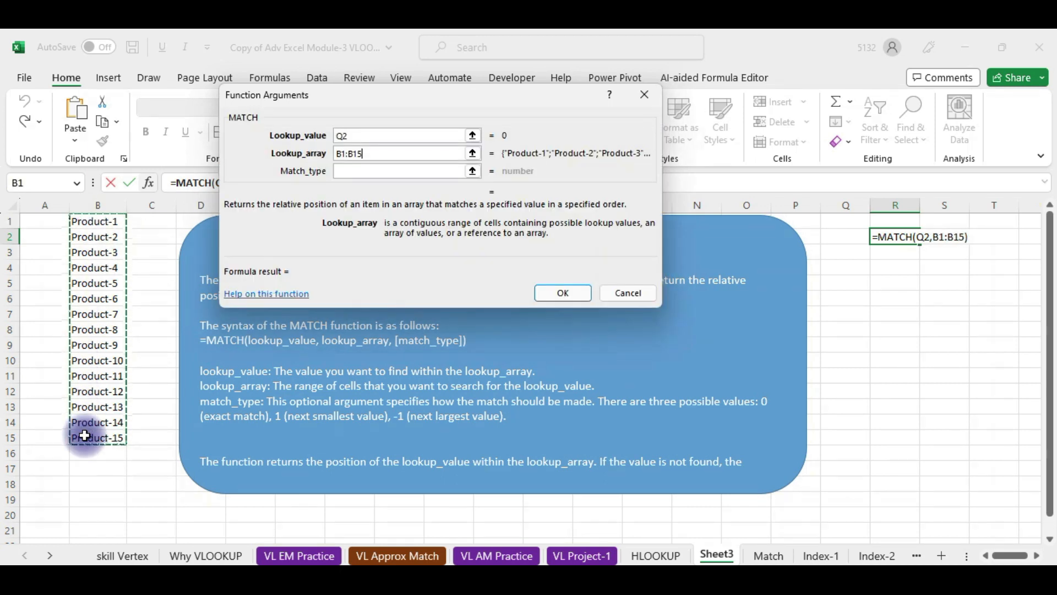
pyautogui.click(348, 171)
pyautogui.write('0')
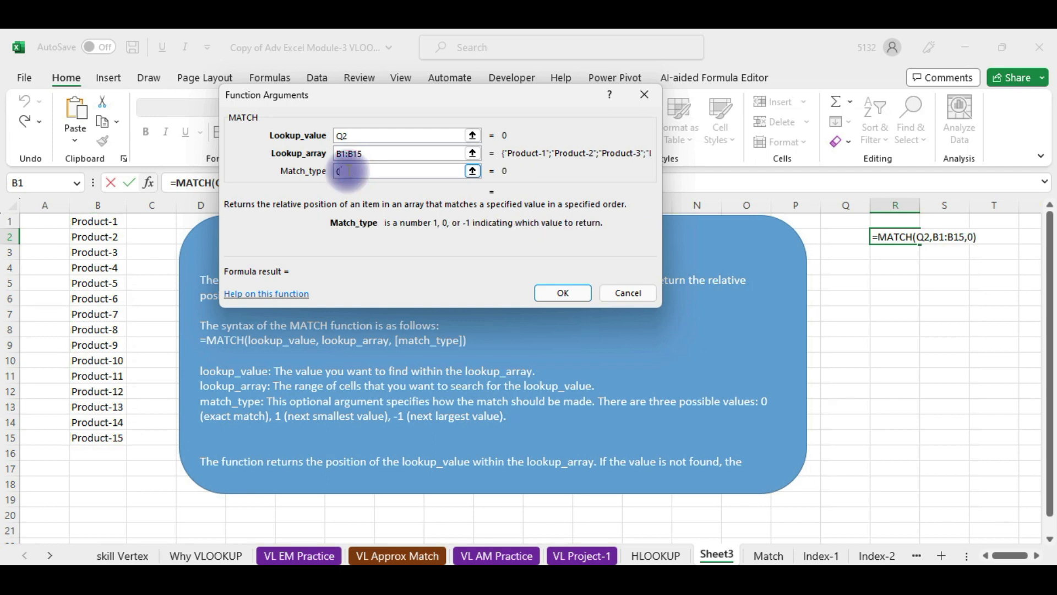
pyautogui.write(')')
pyautogui.click(580, 293)
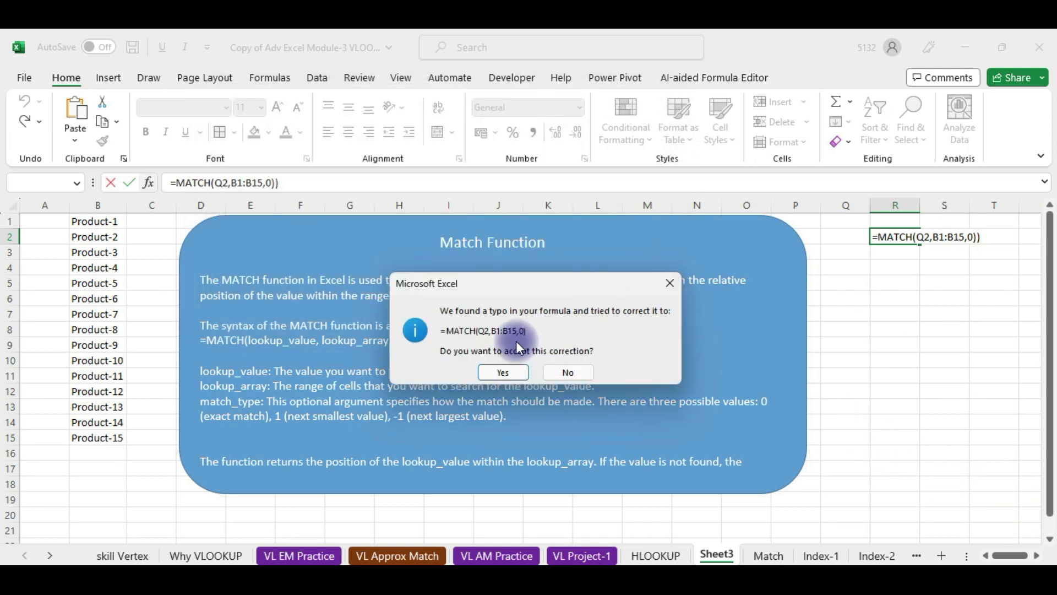
pyautogui.click(504, 373)
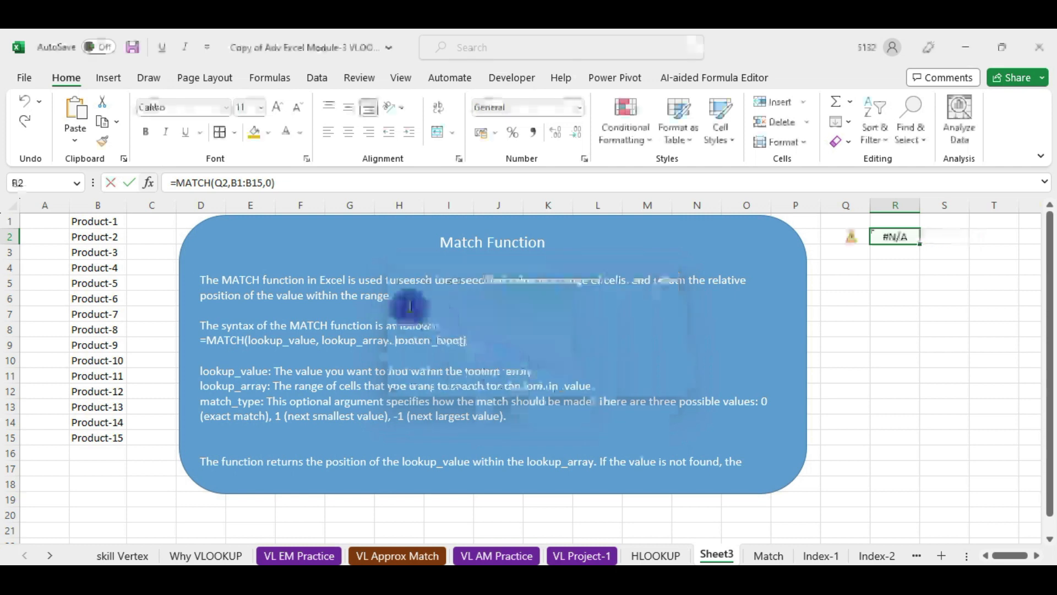
pyautogui.click(319, 183)
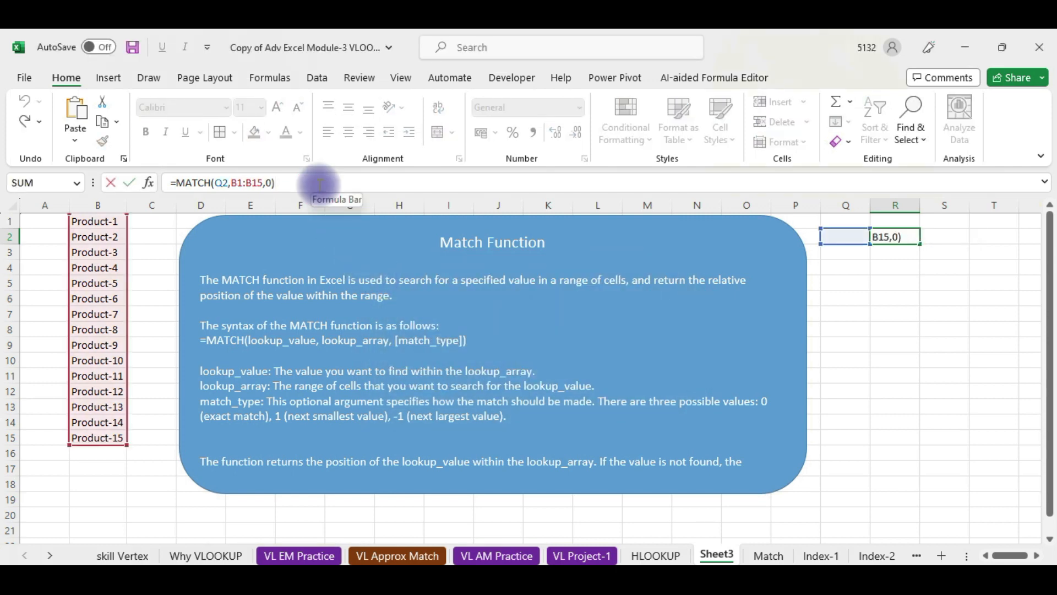
pyautogui.press('Return')
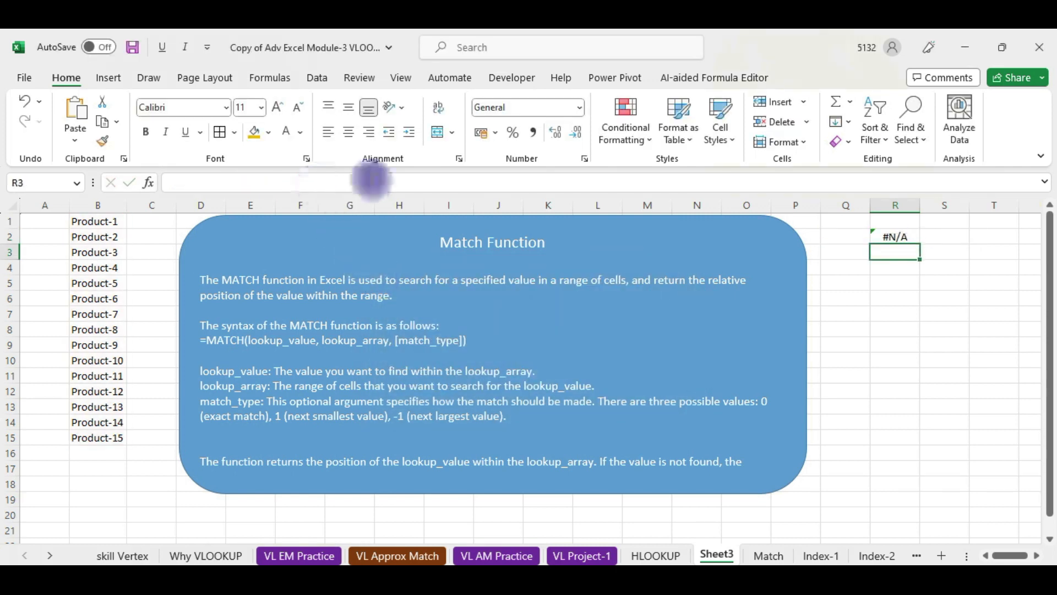
# Step: Enter Product-11 as the lookup value in cell Q2 and autofit the width of column Q
pyautogui.click(889, 237)
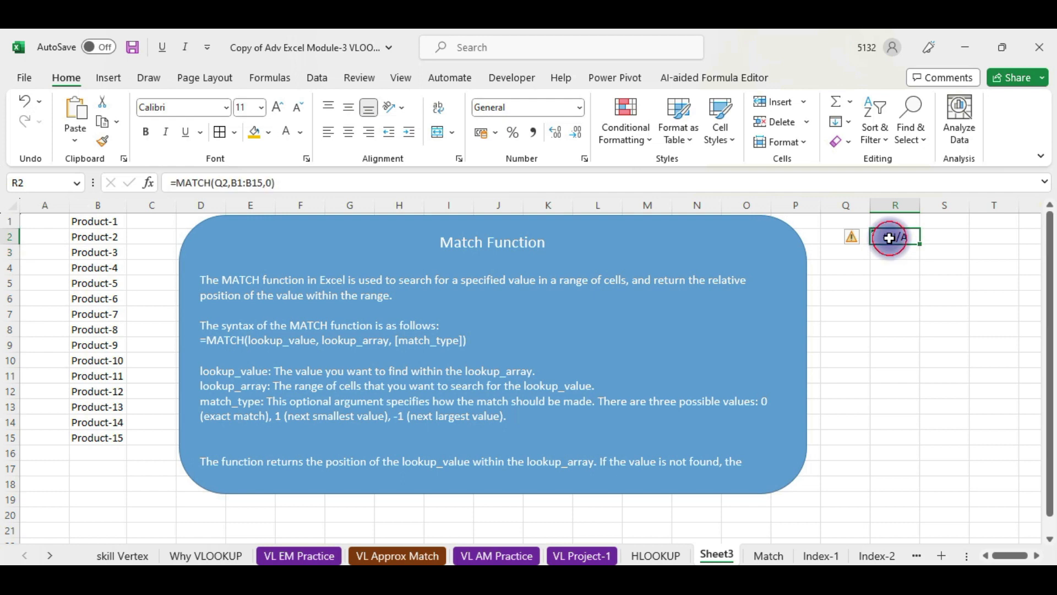
pyautogui.click(836, 242)
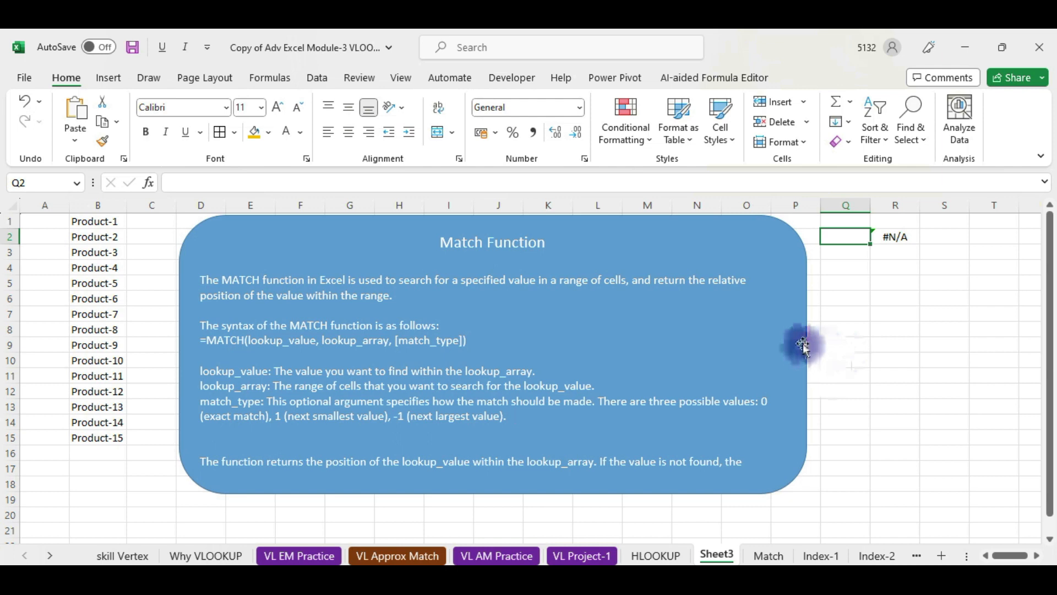
pyautogui.write('Pr')
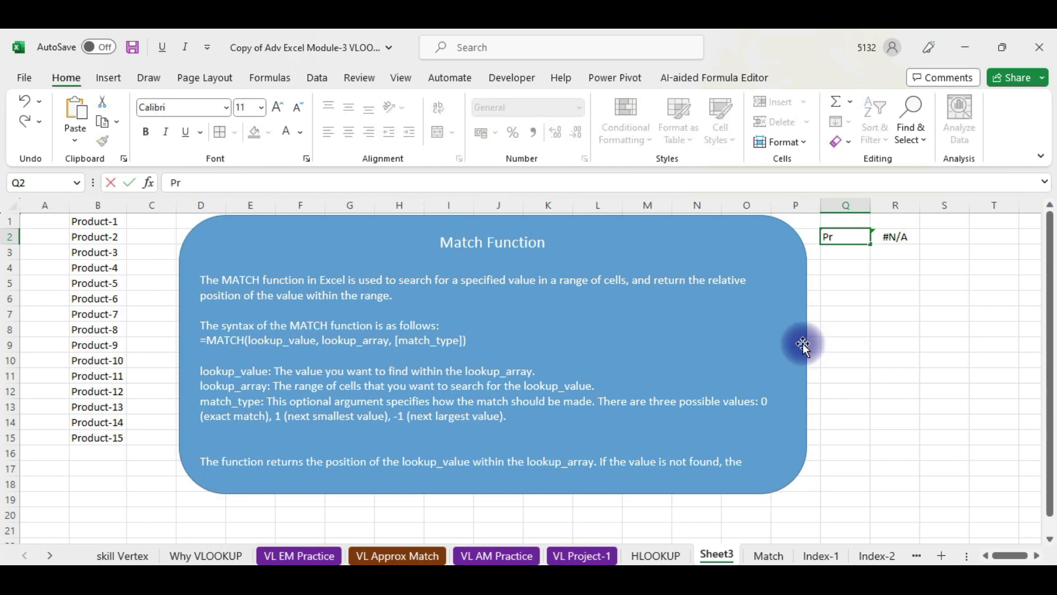
pyautogui.write('oduct-11')
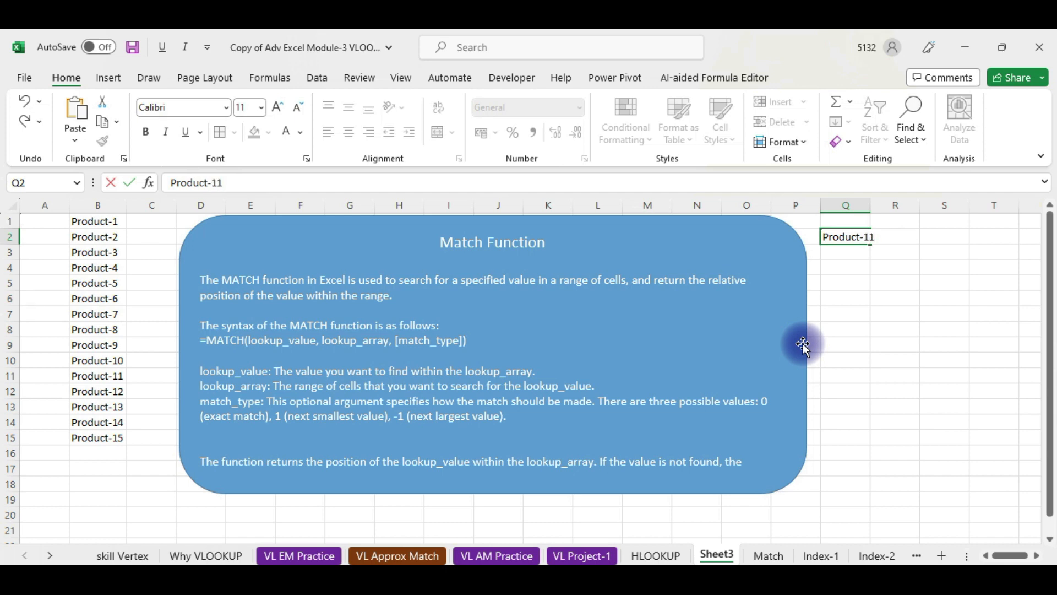
pyautogui.press('BackSpace')
pyautogui.press('Return')
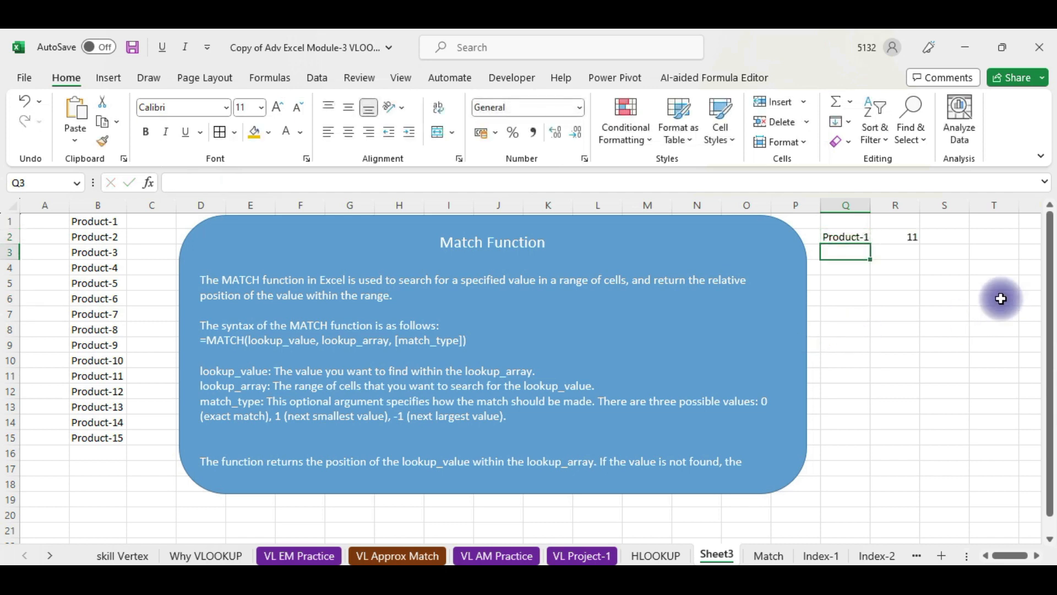
pyautogui.click(910, 239)
pyautogui.doubleClick(871, 207)
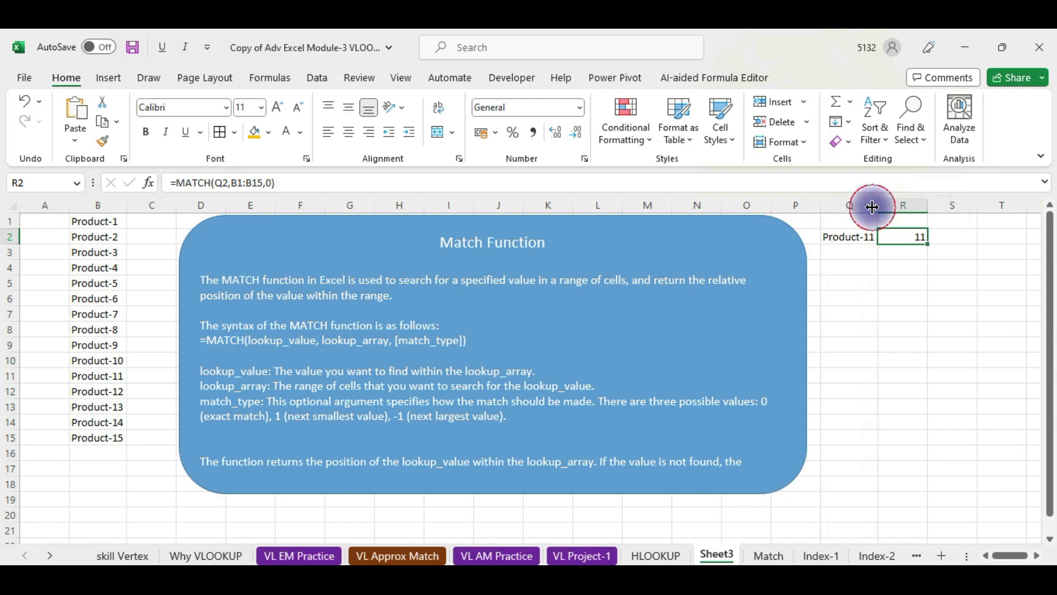
pyautogui.click(857, 238)
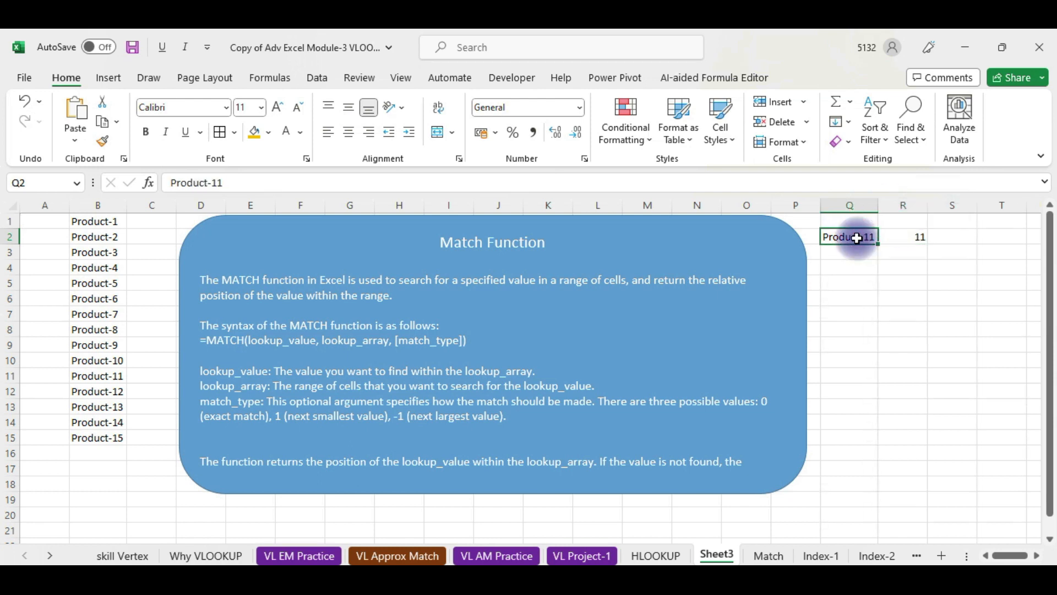
pyautogui.click(918, 234)
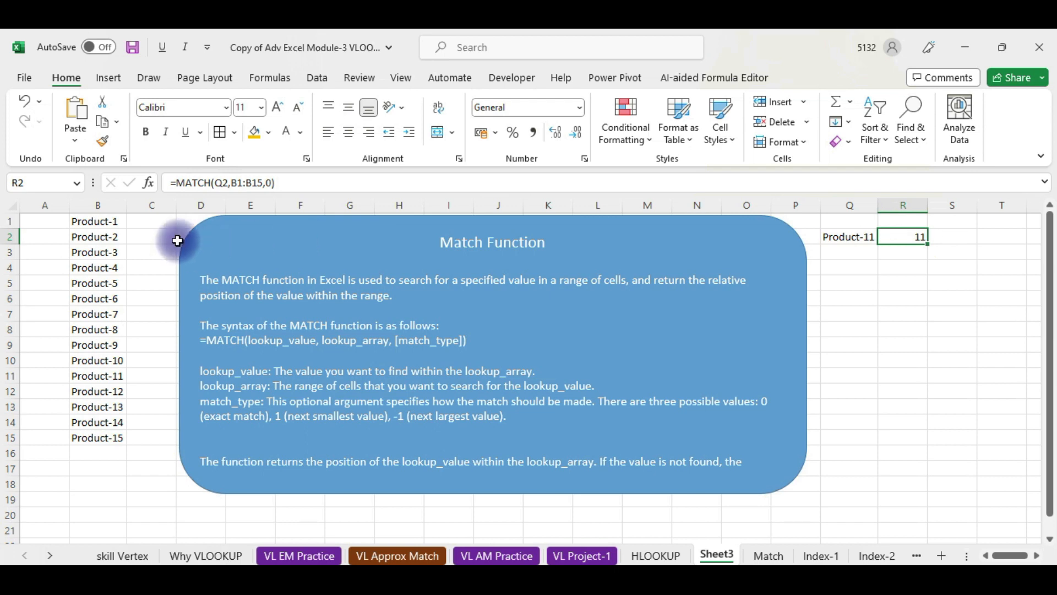
pyautogui.moveTo(100, 221); pyautogui.dragTo(94, 439)
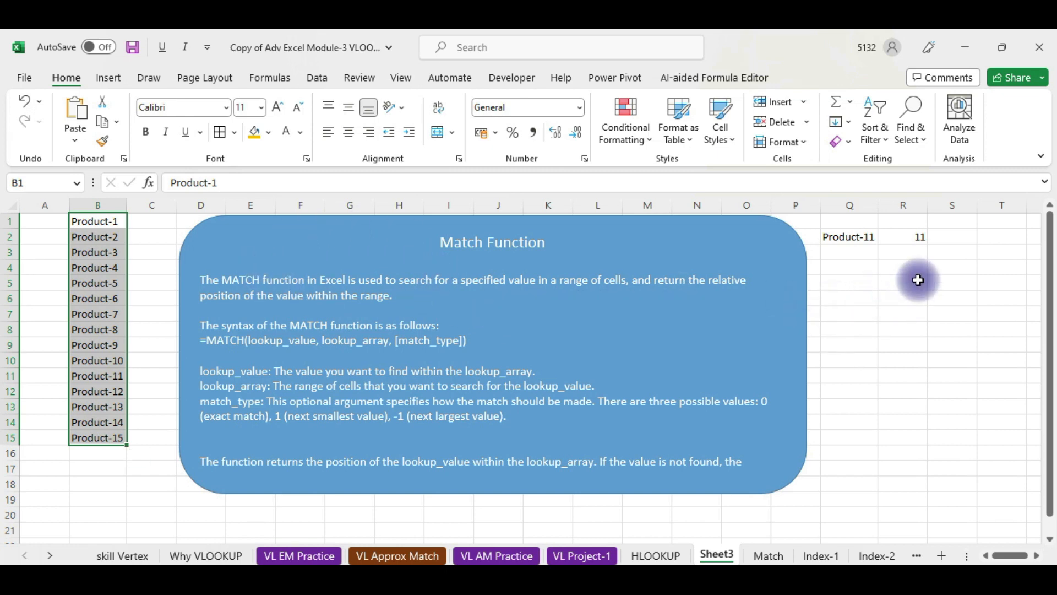
pyautogui.click(913, 237)
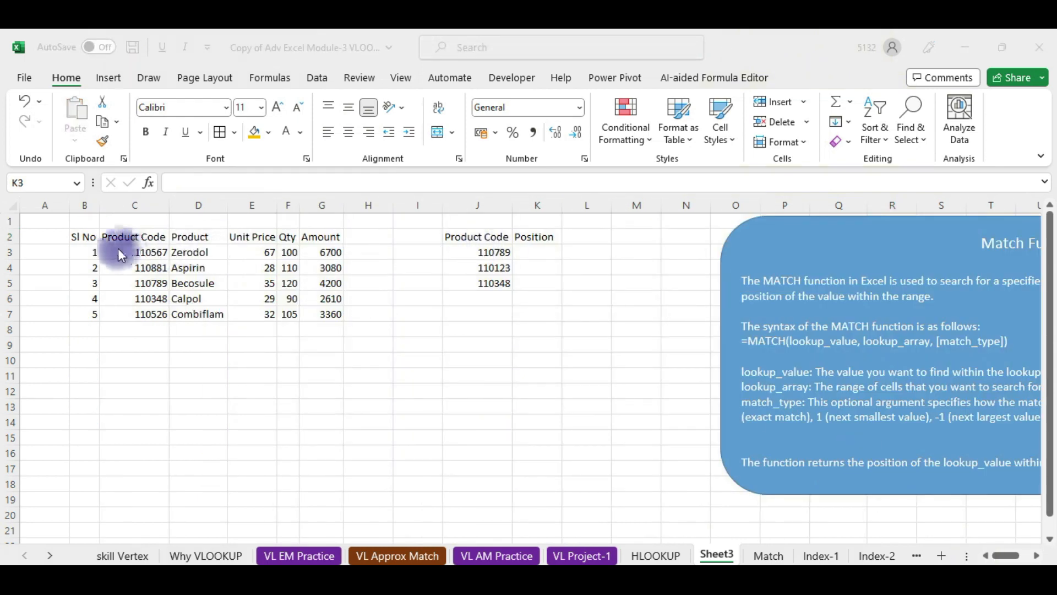
pyautogui.click(91, 247)
pyautogui.moveTo(86, 241); pyautogui.dragTo(339, 311)
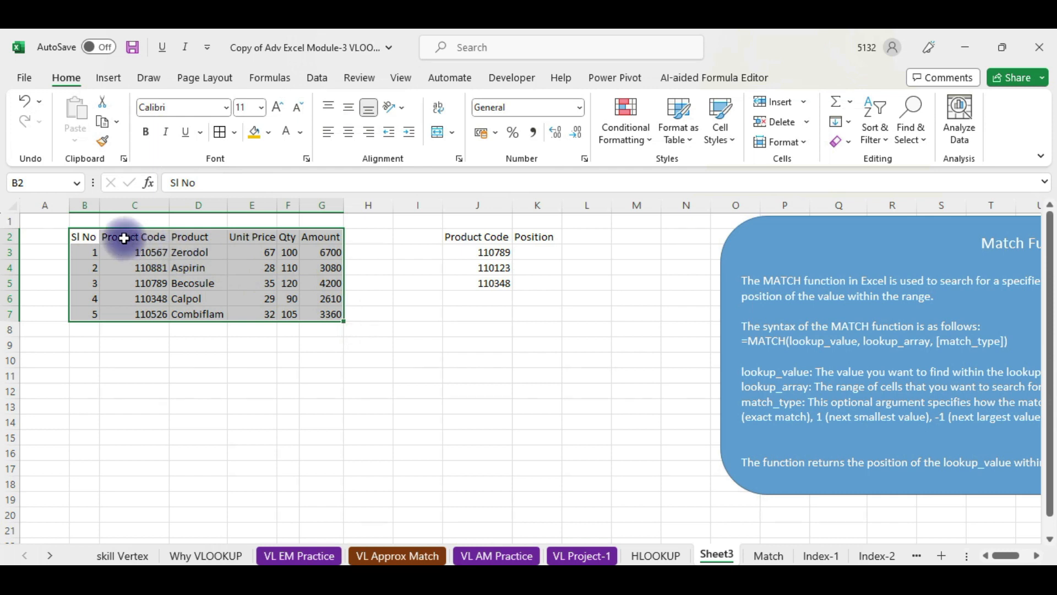
# Step: Examine the product table in B2:G7, looking over its serial number, product code, product and unit price columns
pyautogui.click(87, 237)
pyautogui.moveTo(88, 237); pyautogui.dragTo(86, 313)
pyautogui.click(141, 237)
pyautogui.moveTo(142, 258); pyautogui.dragTo(137, 341)
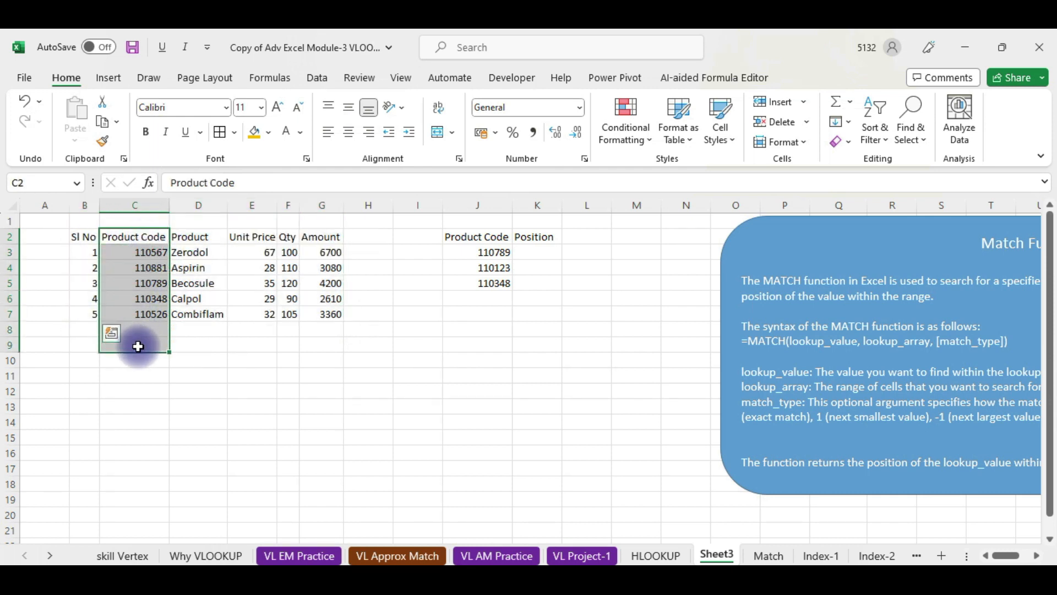
pyautogui.moveTo(189, 236); pyautogui.dragTo(190, 314)
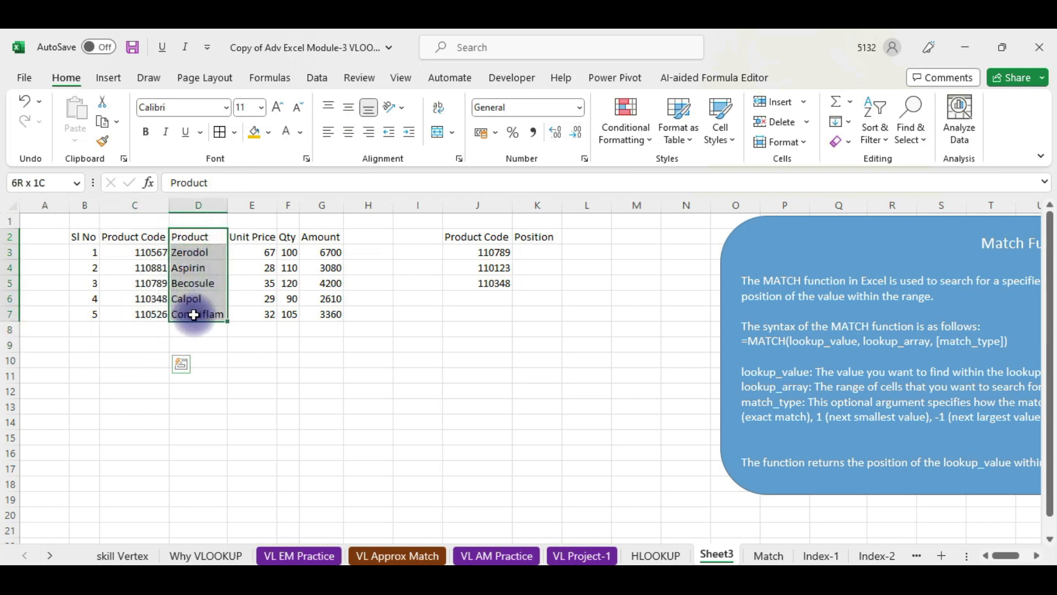
pyautogui.click(265, 238)
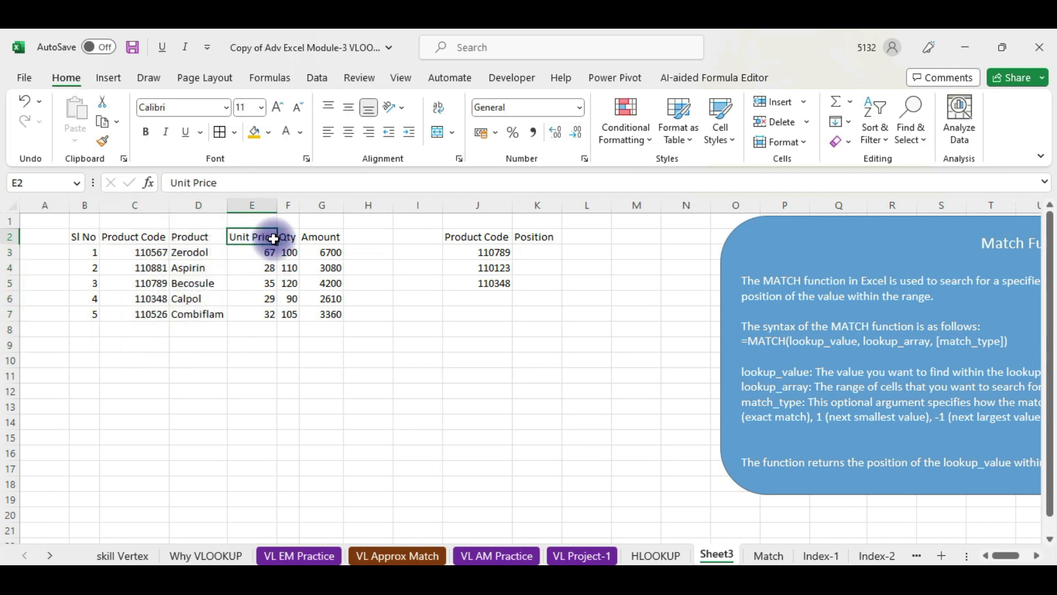
pyautogui.click(85, 236)
pyautogui.moveTo(86, 237); pyautogui.dragTo(323, 315)
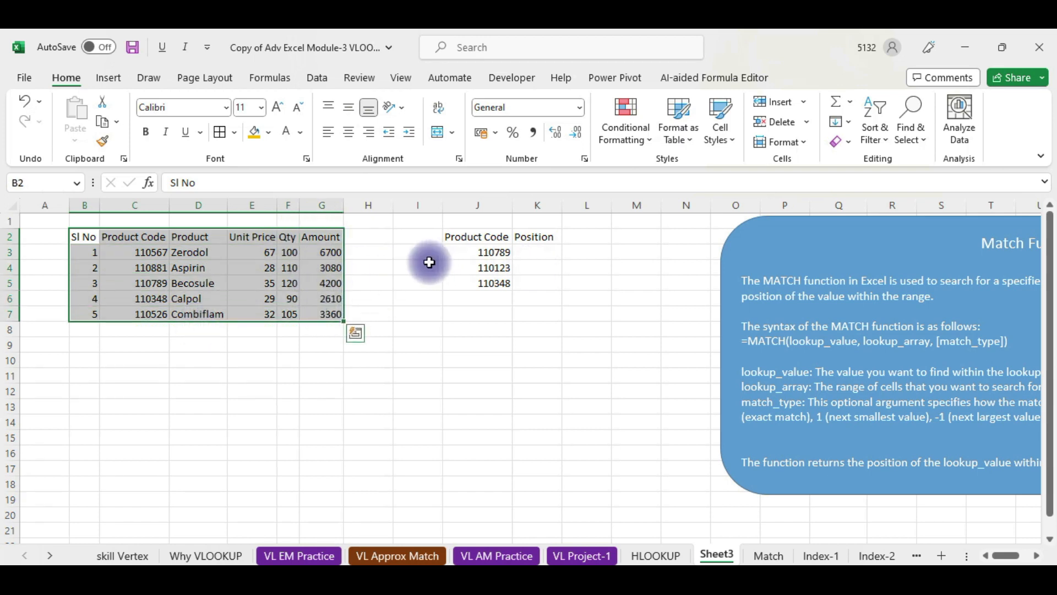
# Step: Start a MATCH formula in cell K3 and open its Function Arguments dialog, placed clear of the product code list
pyautogui.click(532, 251)
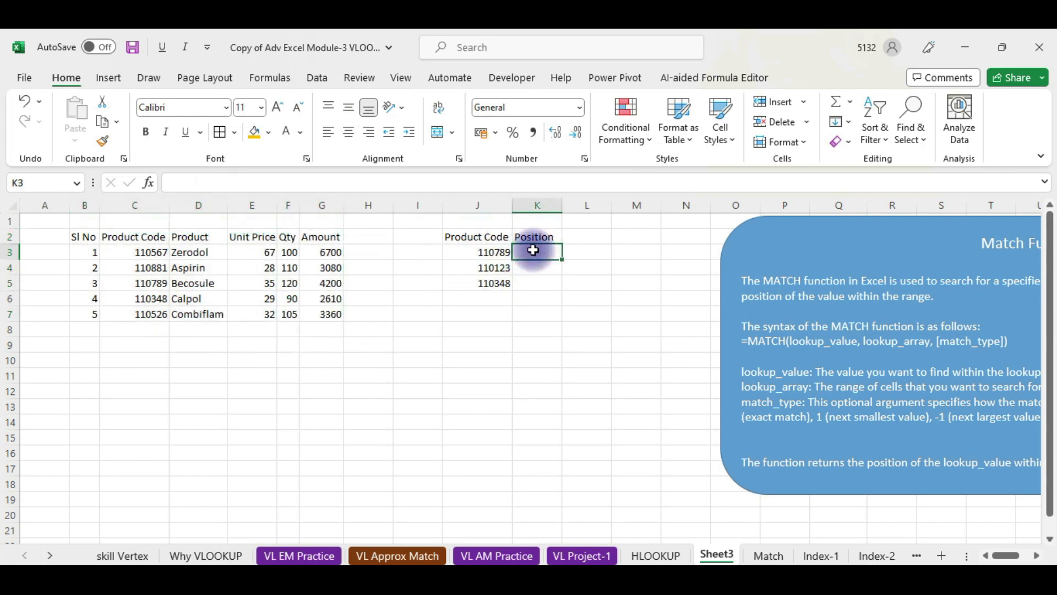
pyautogui.write('=matc')
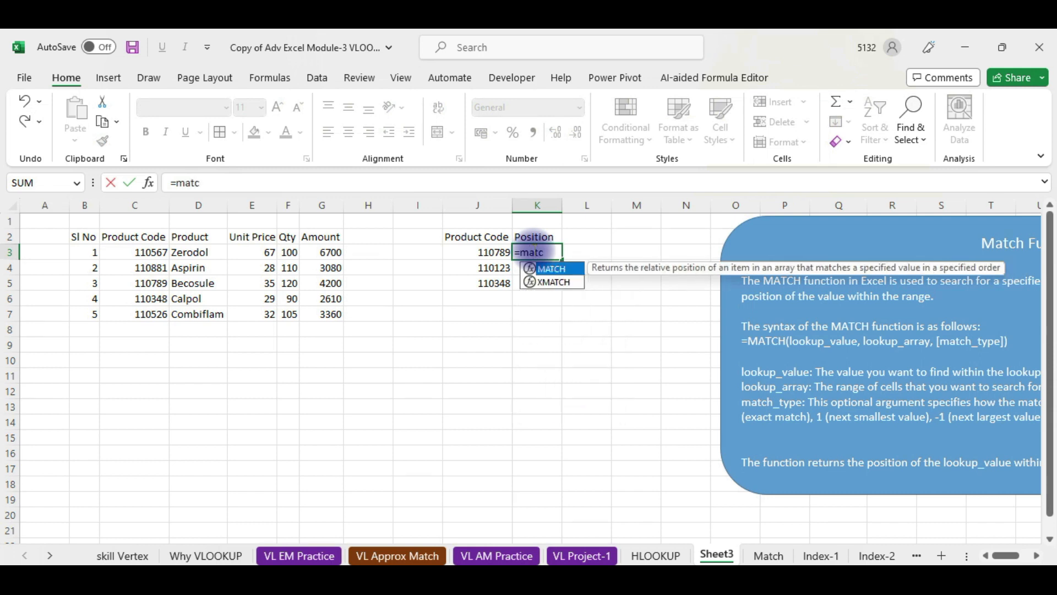
pyautogui.press('Tab')
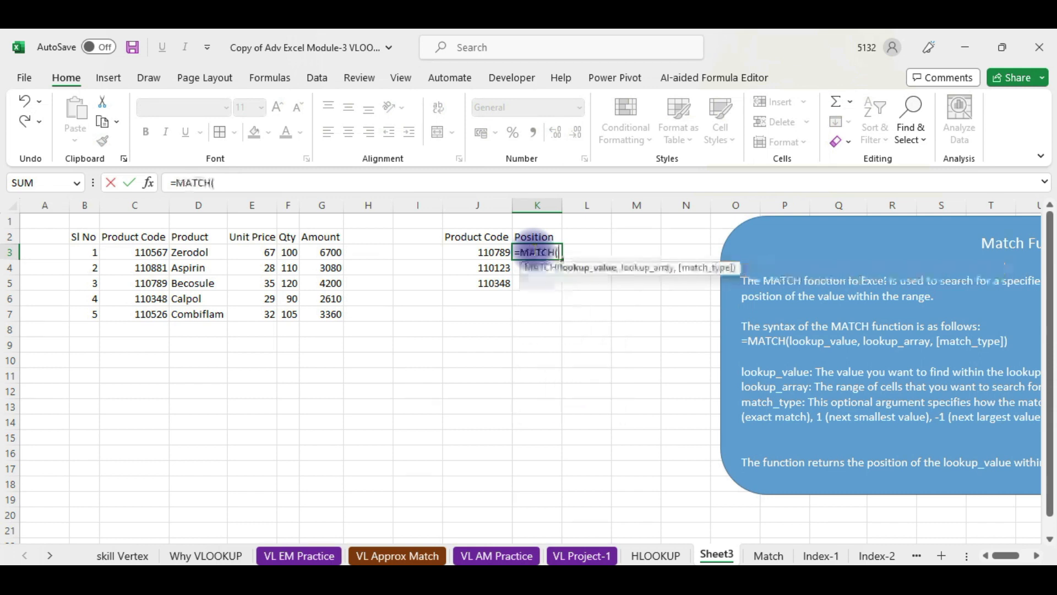
pyautogui.click(149, 185)
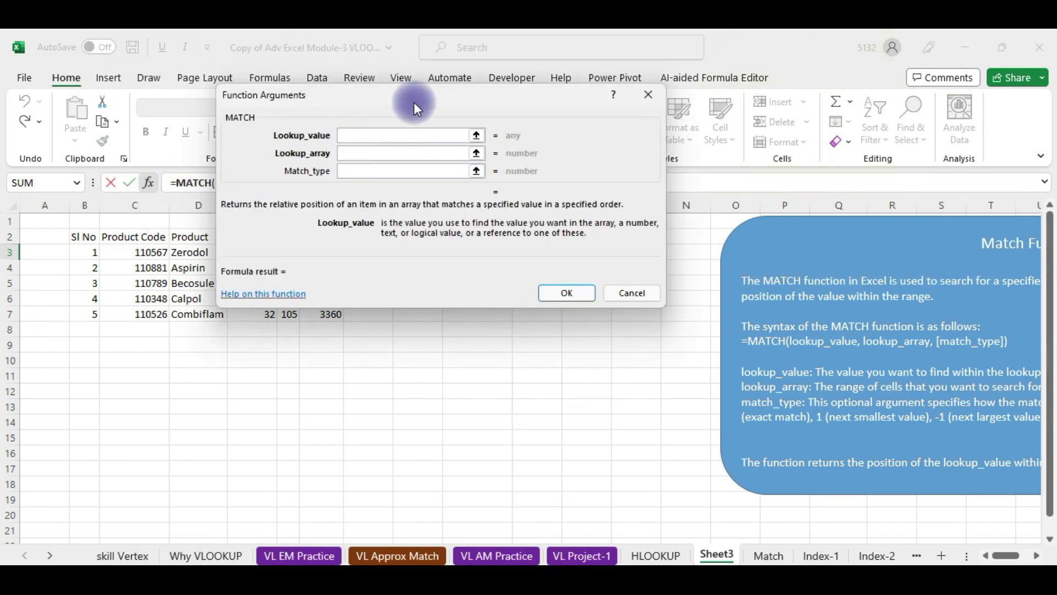
pyautogui.moveTo(408, 101); pyautogui.dragTo(838, 99)
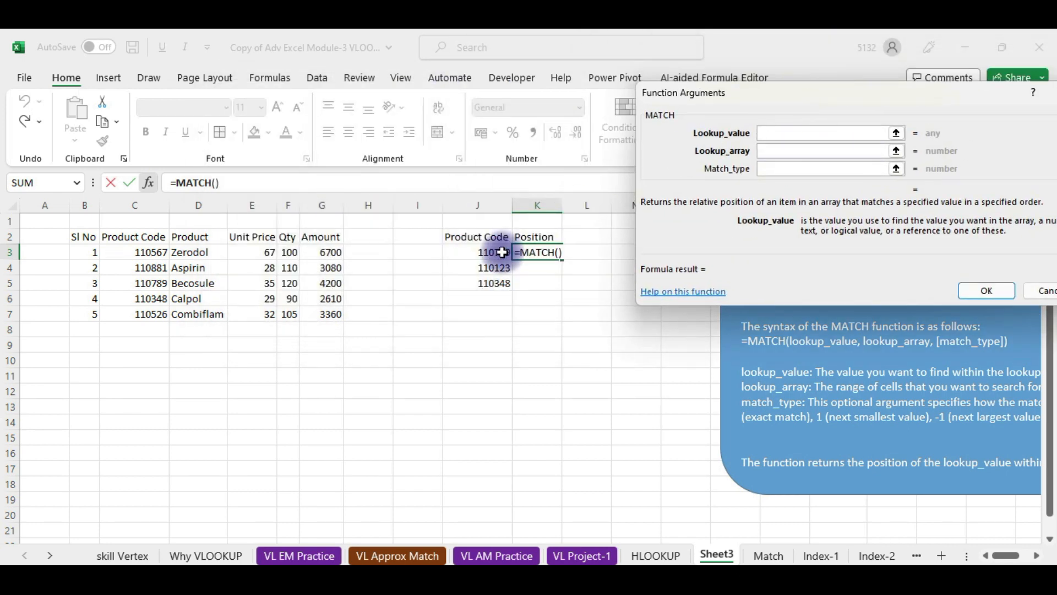
# Step: Complete the MATCH formula with lookup value J3, absolute lookup array $C$3:$C$7 and match type 0
pyautogui.click(488, 252)
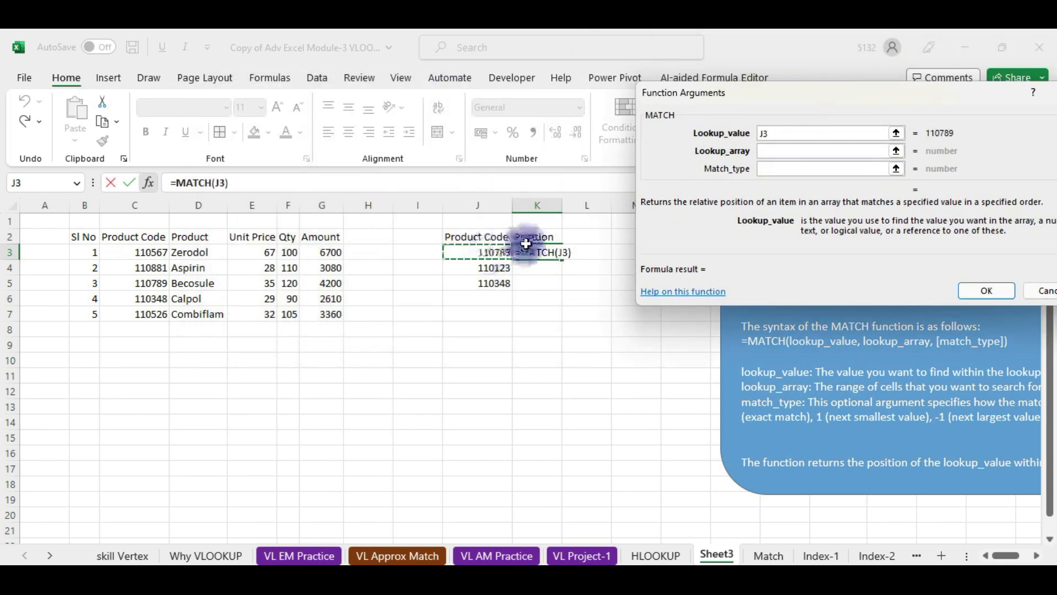
pyautogui.click(770, 159)
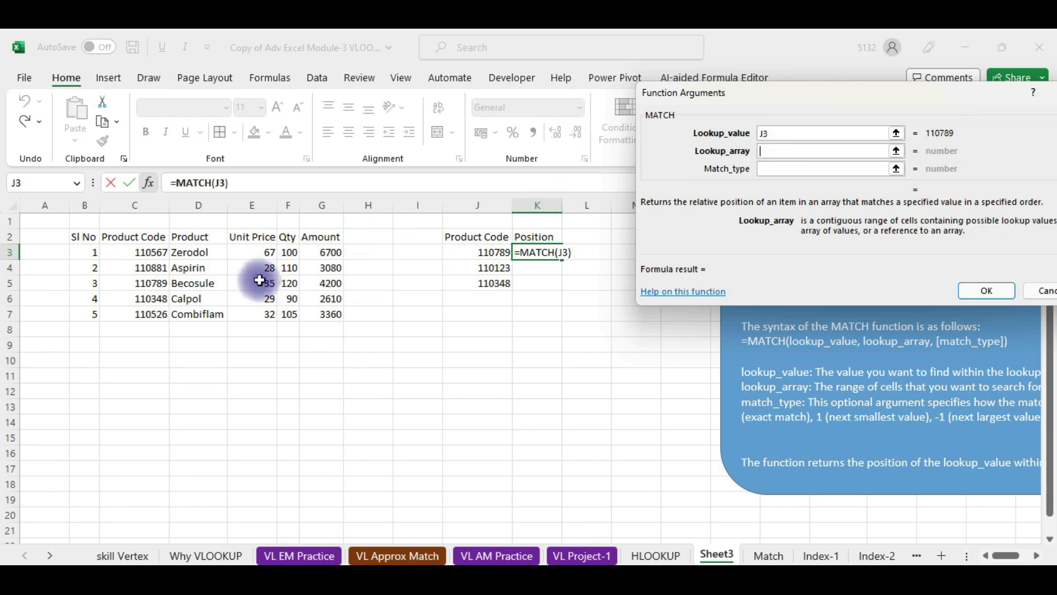
pyautogui.moveTo(130, 252); pyautogui.dragTo(132, 312)
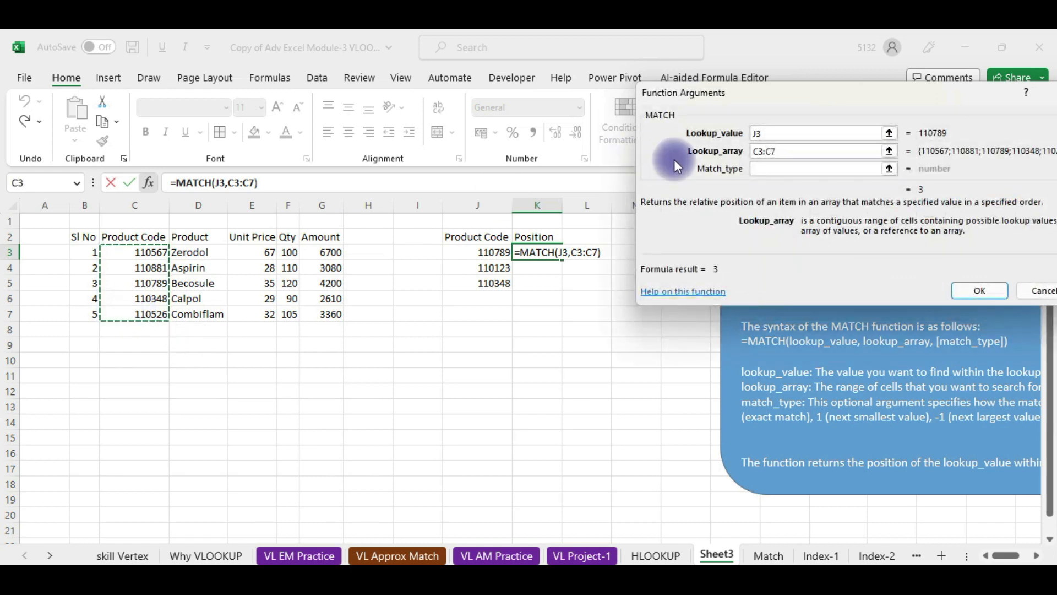
pyautogui.press('F4')
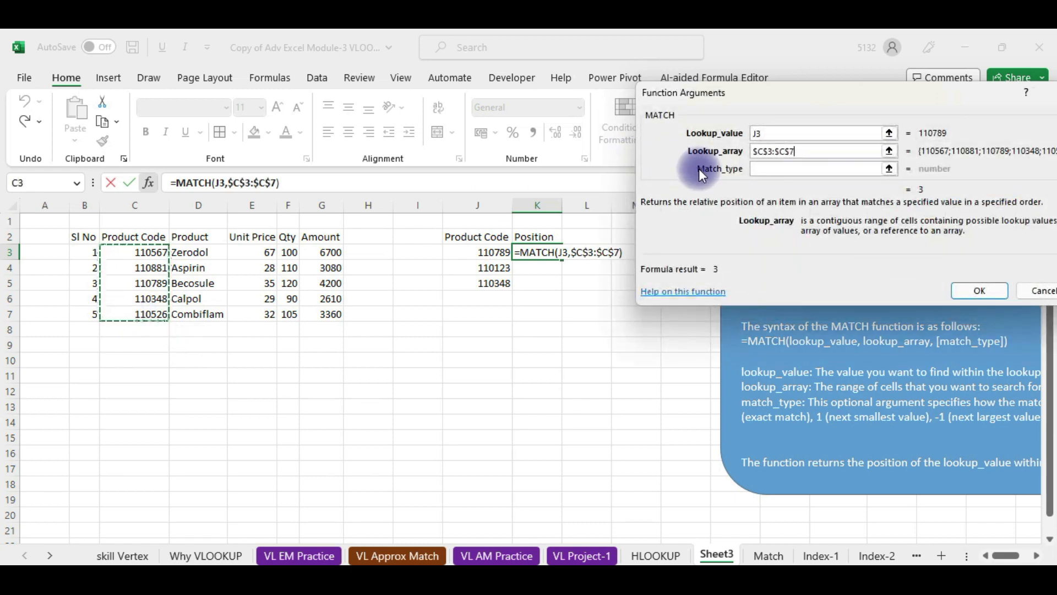
pyautogui.click(755, 169)
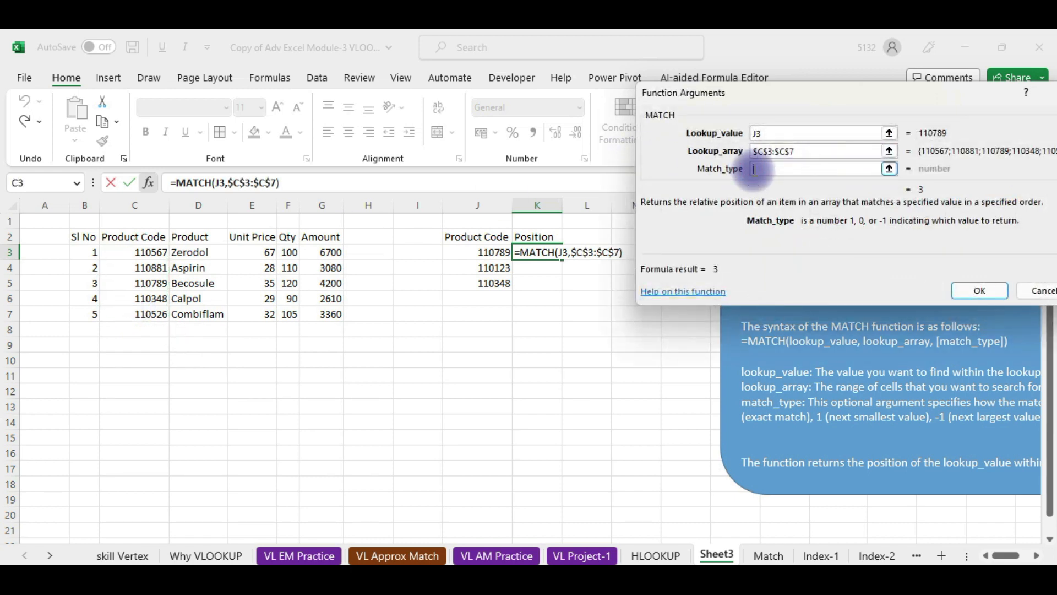
pyautogui.press('Return')
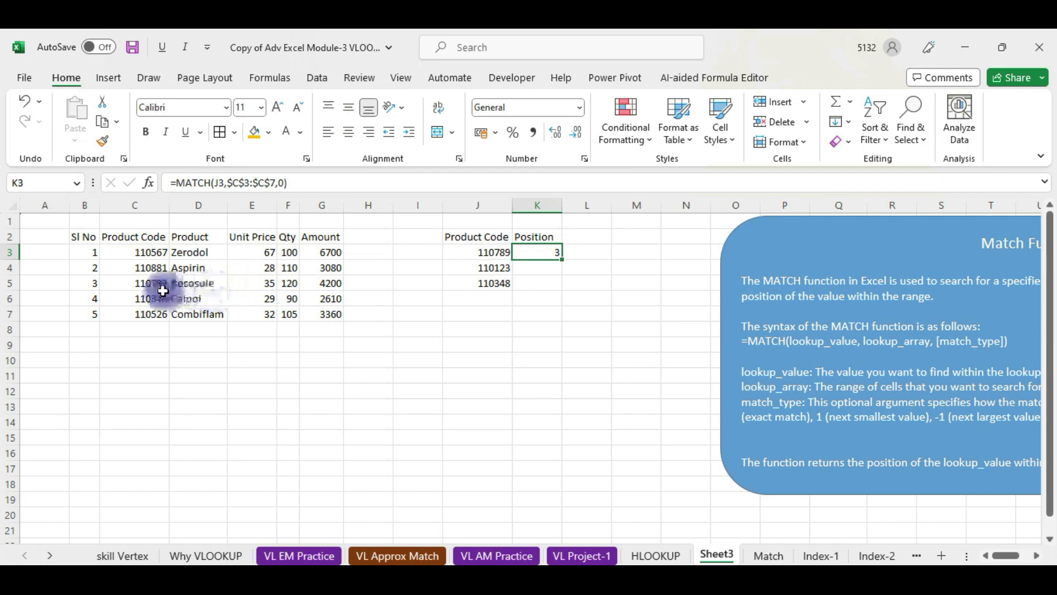
# Step: Fill the MATCH formula from K3 down to K5 and check the results in K5 and K4 against their product codes
pyautogui.doubleClick(564, 261)
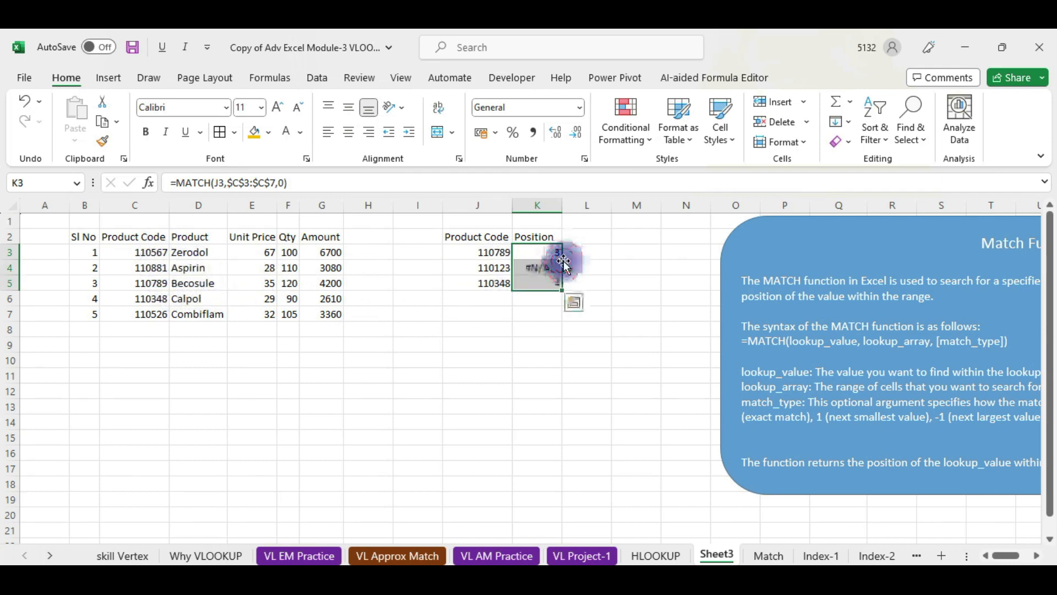
pyautogui.click(530, 284)
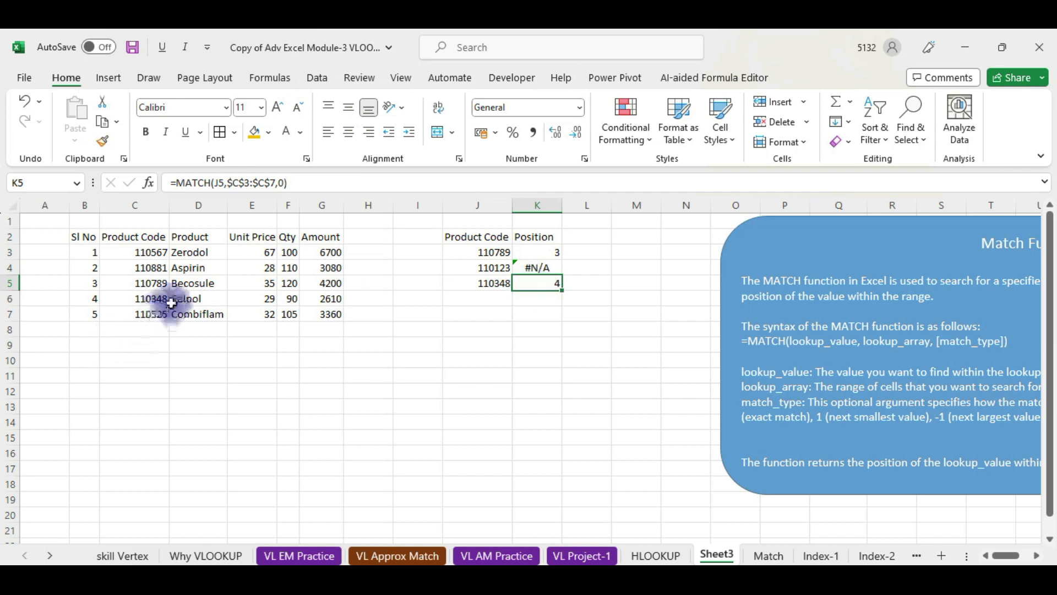
pyautogui.click(531, 281)
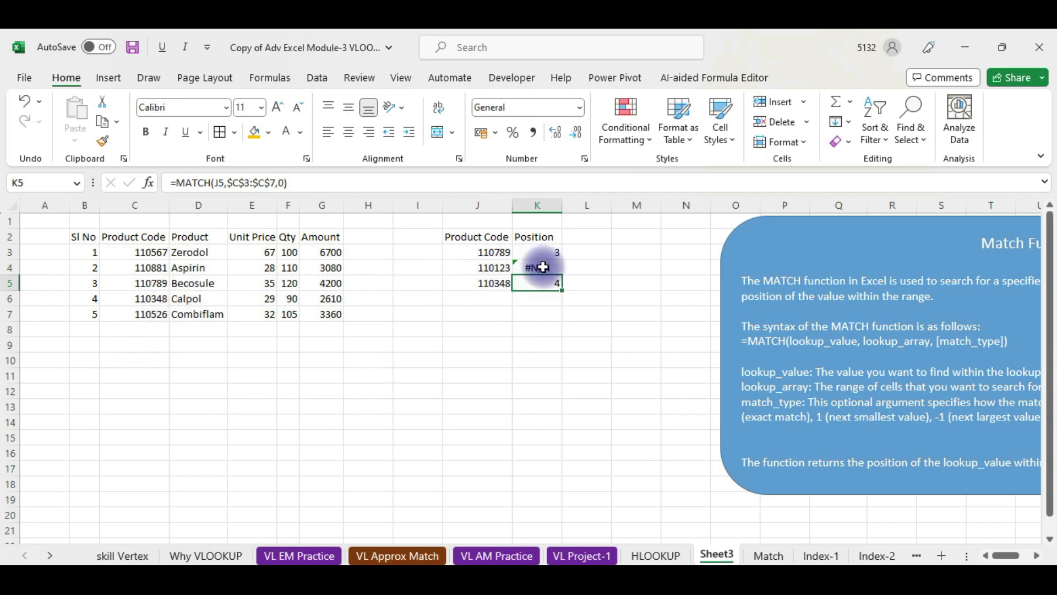
pyautogui.click(543, 267)
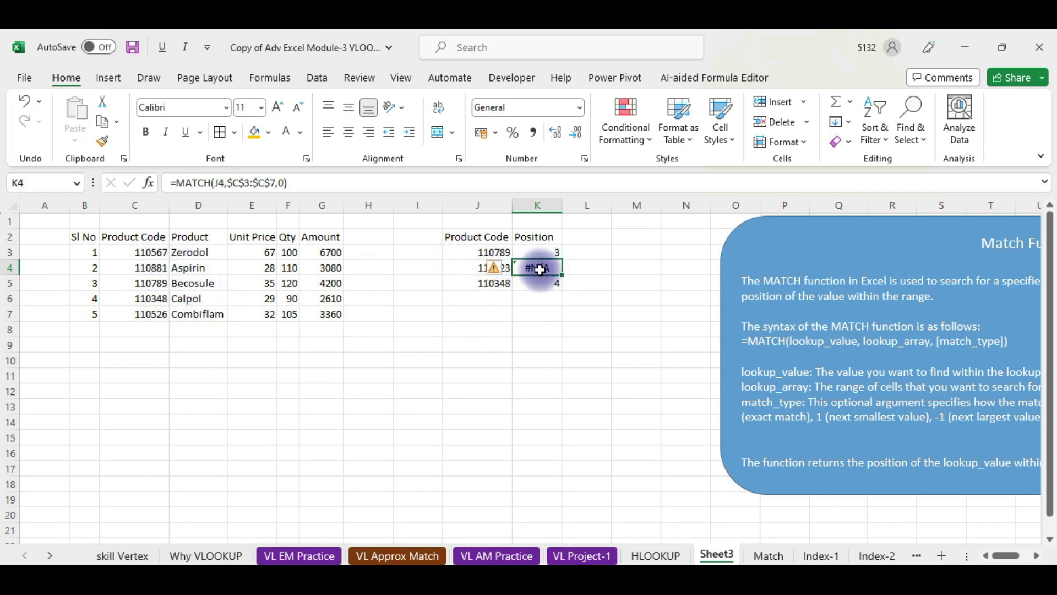
pyautogui.click(471, 267)
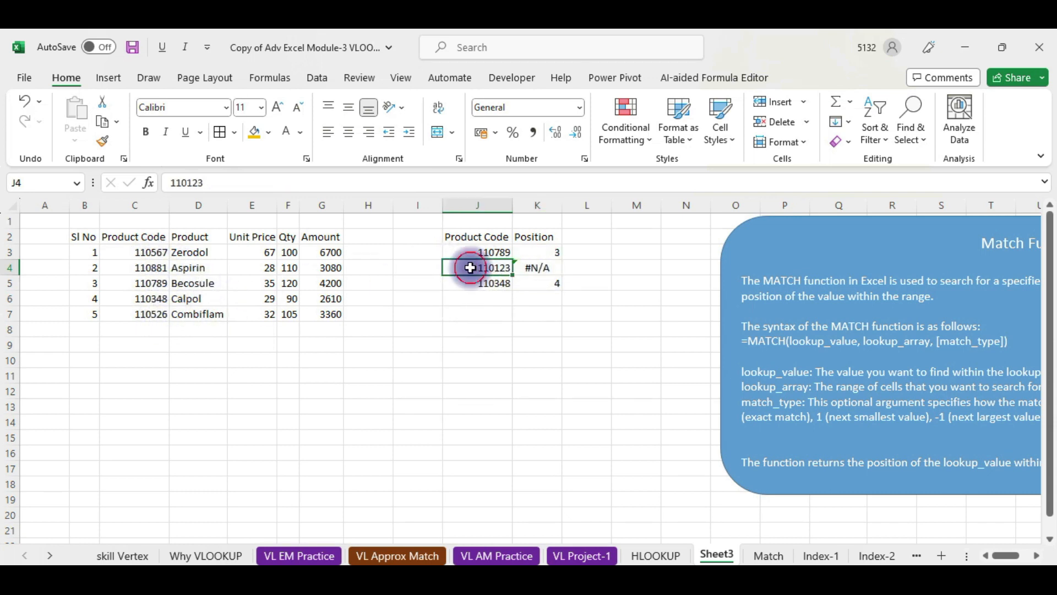
# Step: Wrap the MATCH formula in cell K4 in IFERROR, with "Data not Found" as the value if error
pyautogui.click(545, 271)
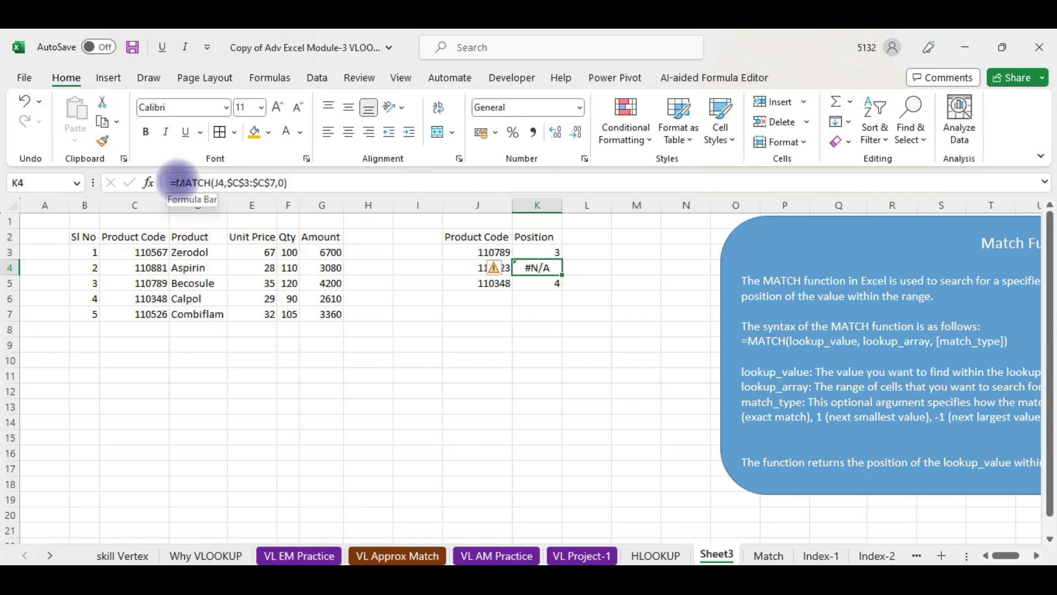
pyautogui.click(179, 179)
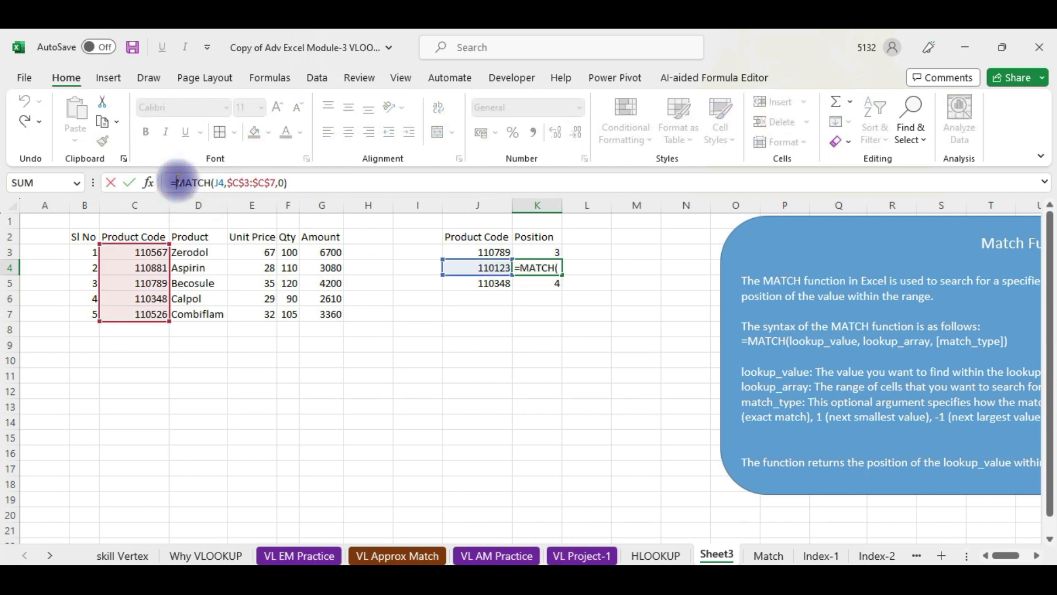
pyautogui.write('i')
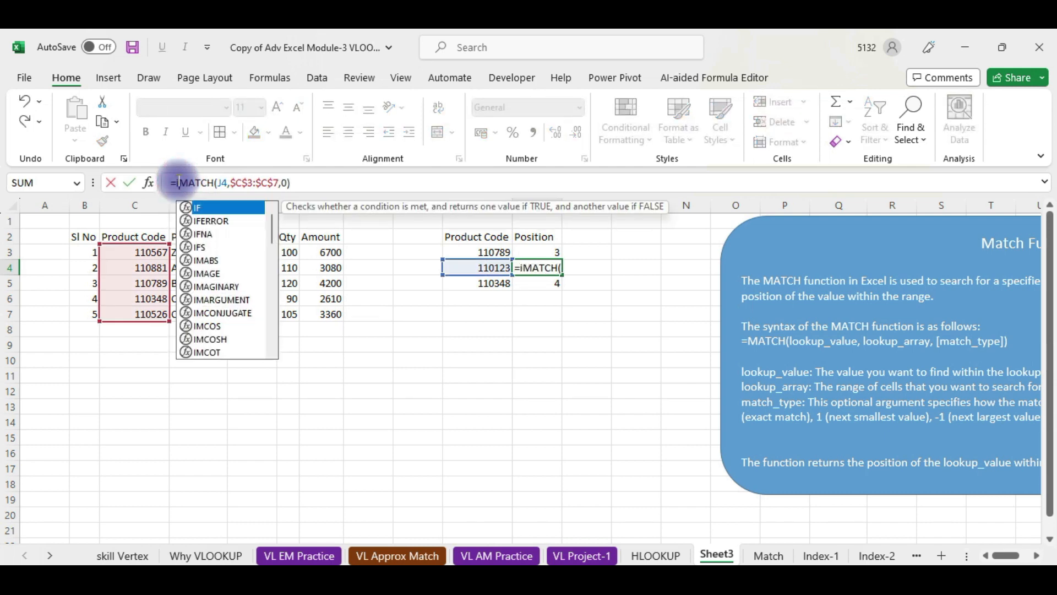
pyautogui.write('fe')
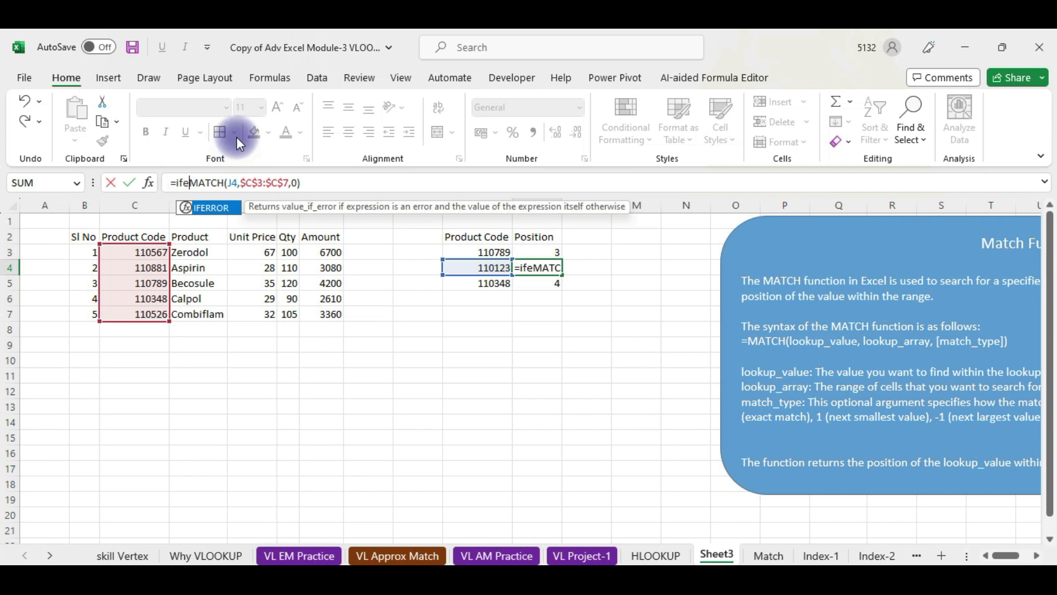
pyautogui.doubleClick(212, 207)
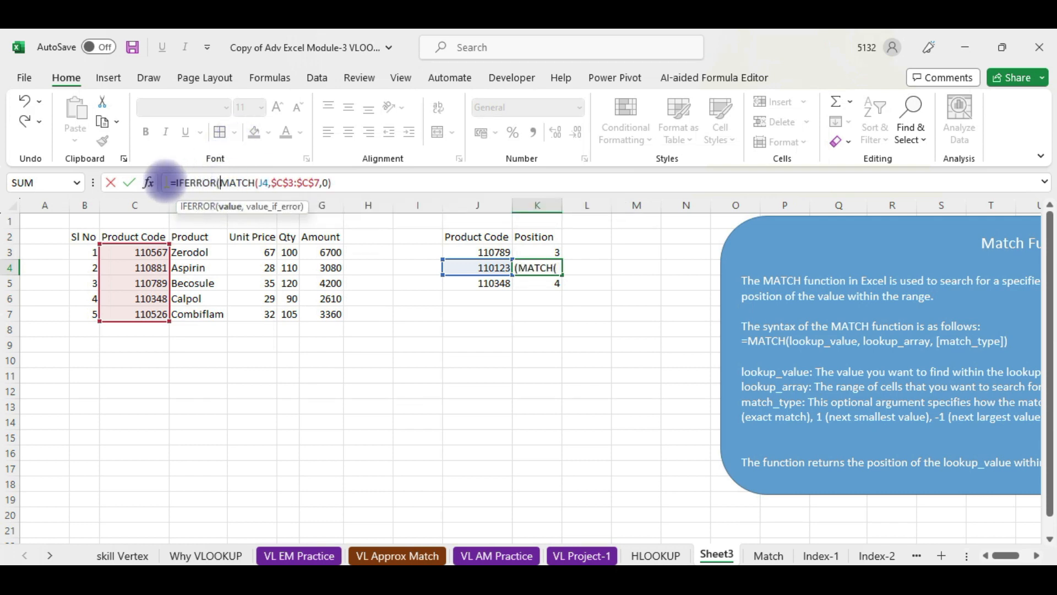
pyautogui.click(358, 183)
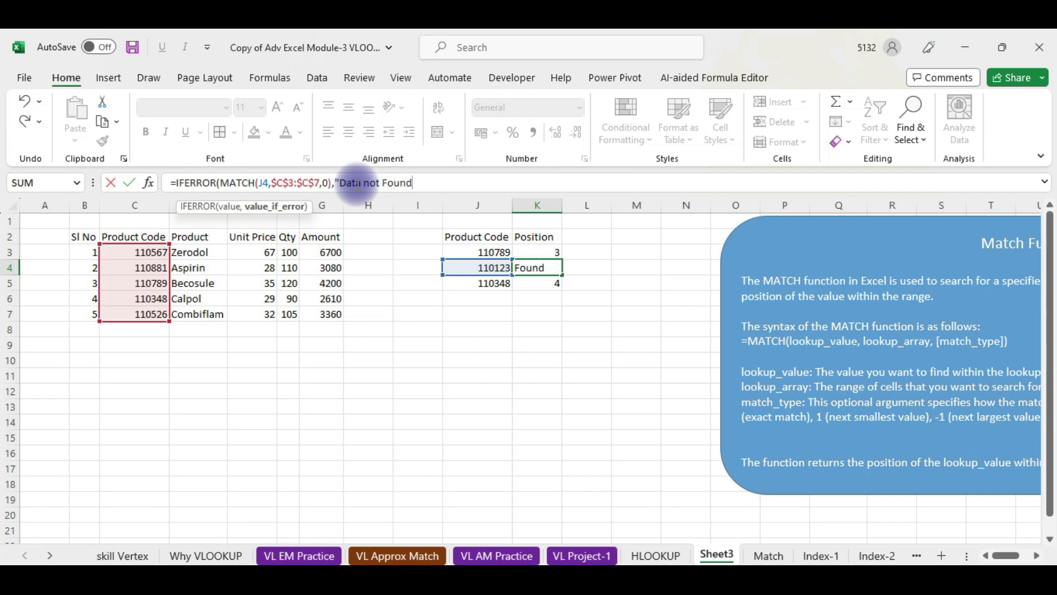
# Step: Change the IFERROR text in K4 to "Product Code not Found" and complete the formula
pyautogui.moveTo(359, 184); pyautogui.dragTo(340, 184)
pyautogui.write('Pr')
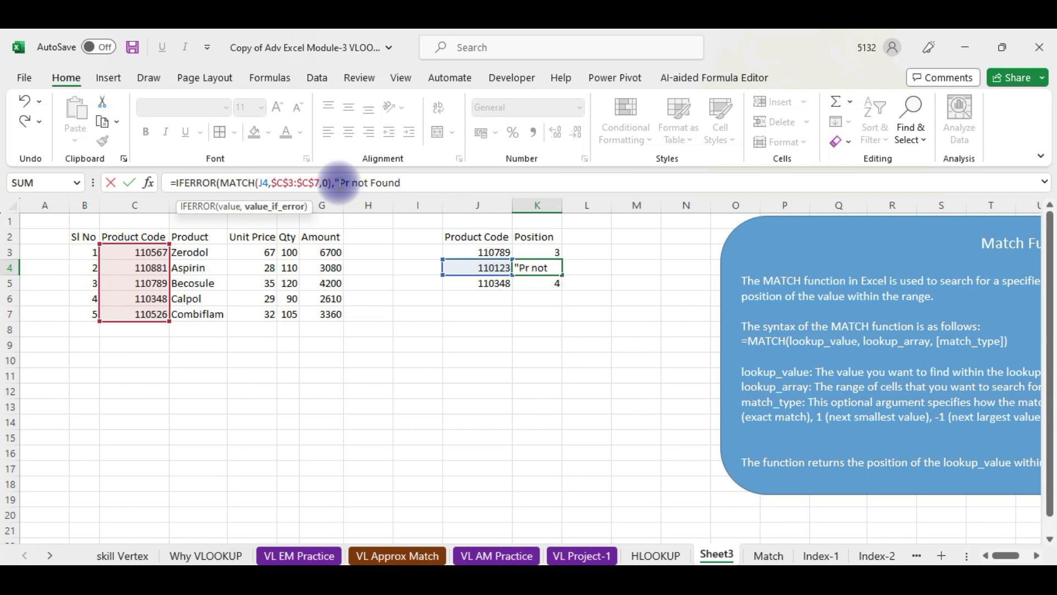
pyautogui.write('oduct Code')
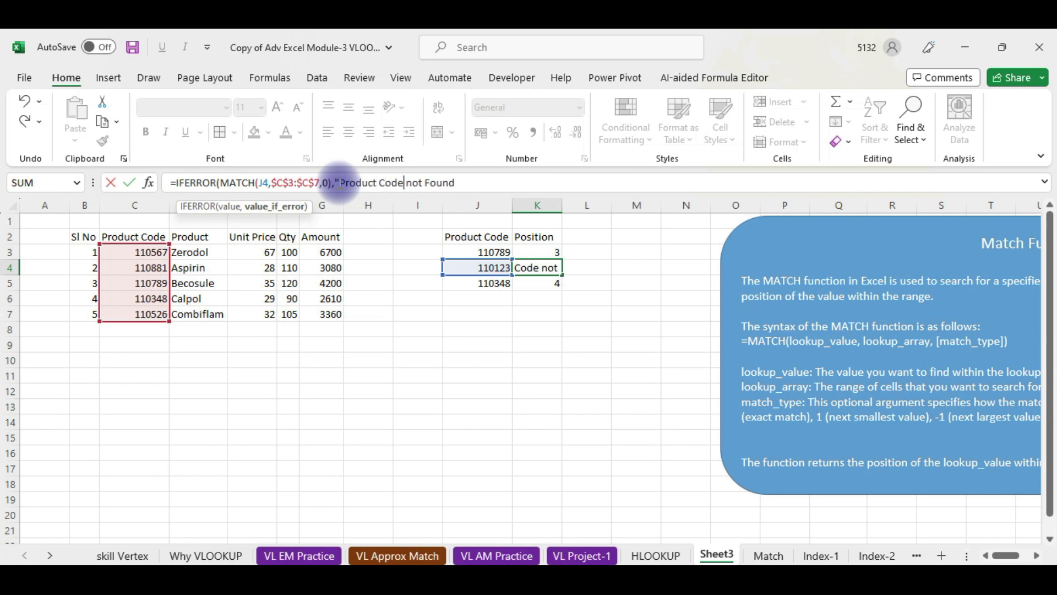
pyautogui.click(477, 184)
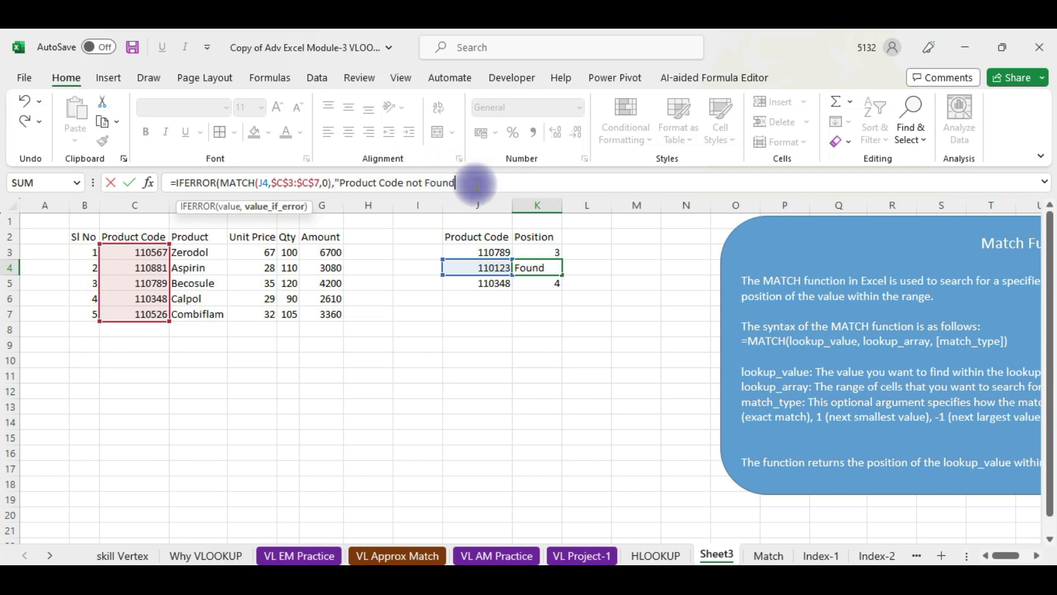
pyautogui.write(')')
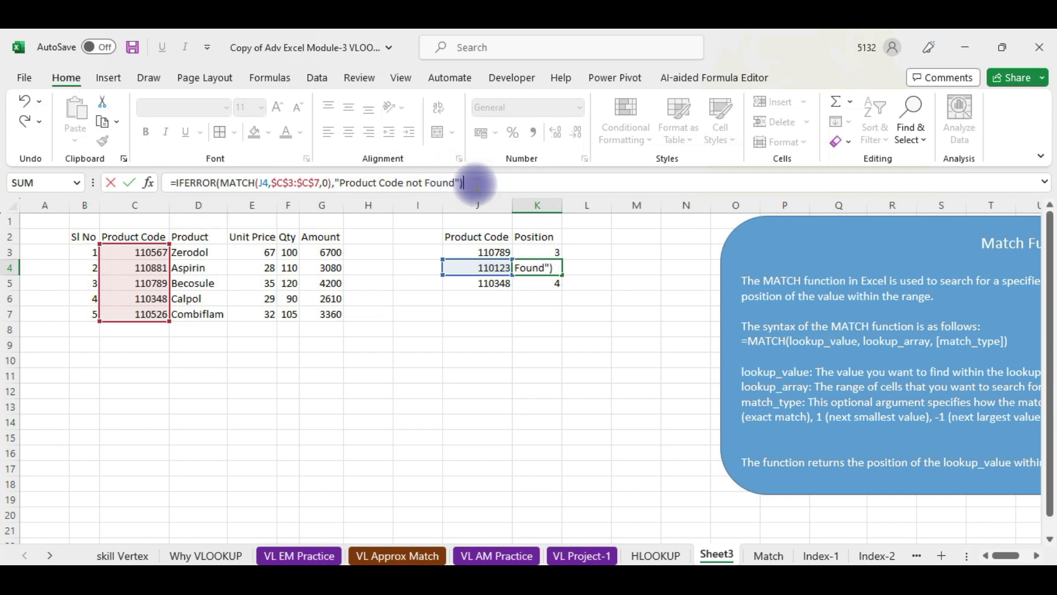
pyautogui.press('Return')
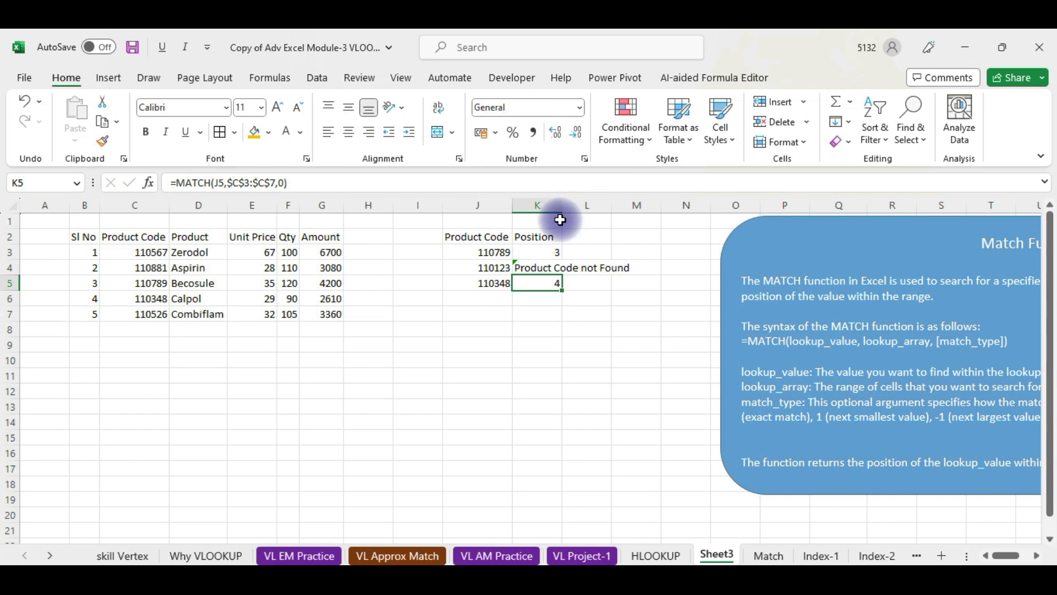
# Step: Autofit the width of column K and check the formula in K4 and its lookup code in J4
pyautogui.doubleClick(561, 211)
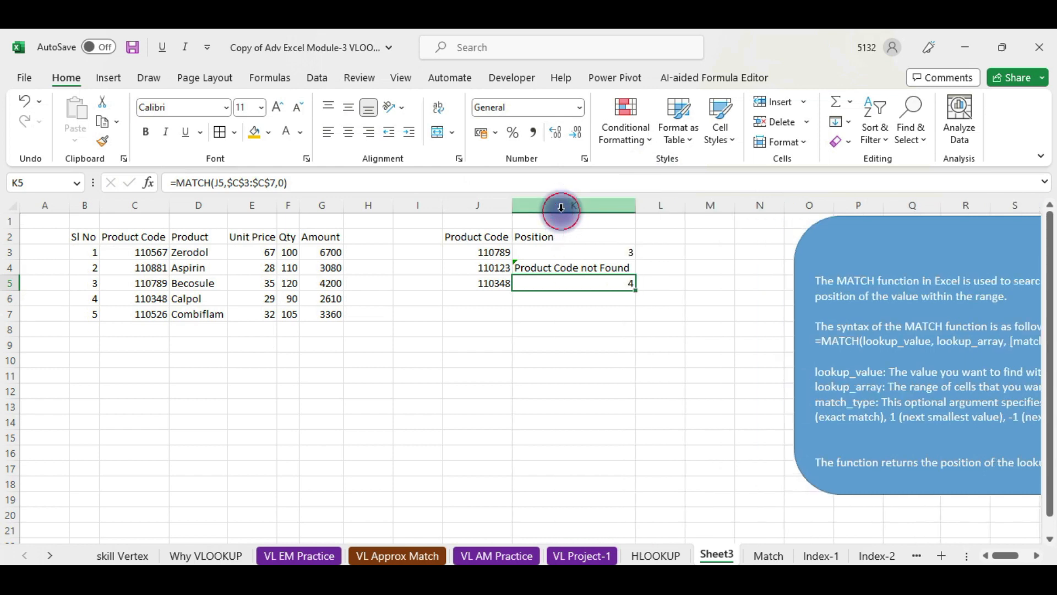
pyautogui.click(560, 267)
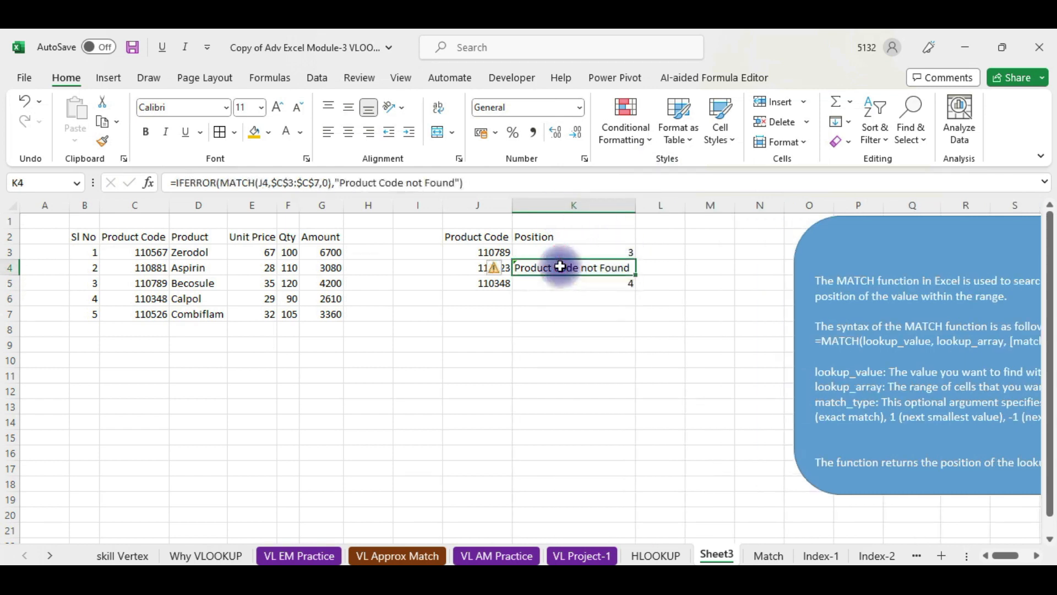
pyautogui.click(462, 269)
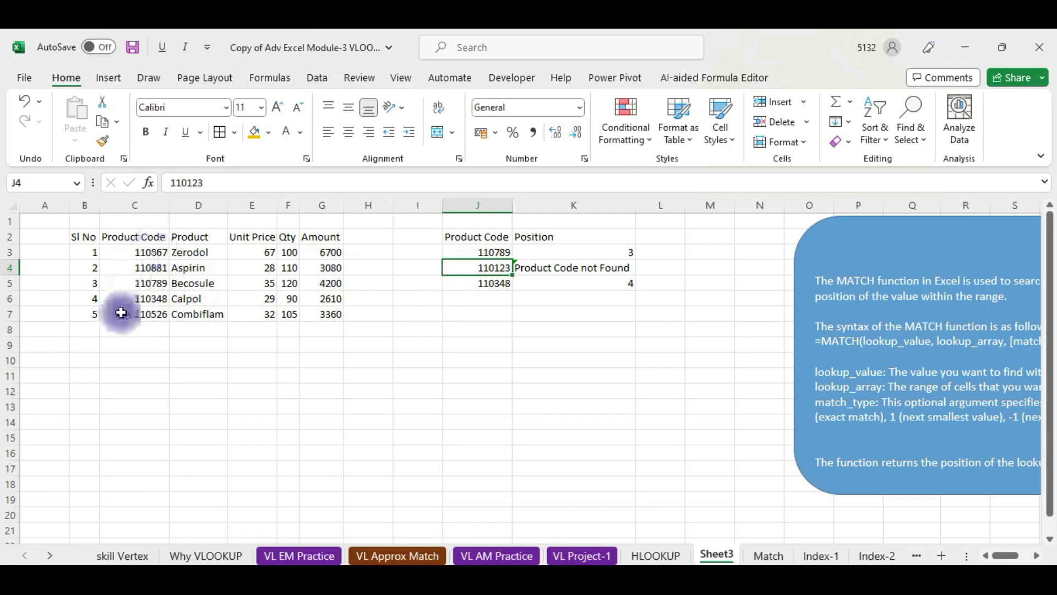